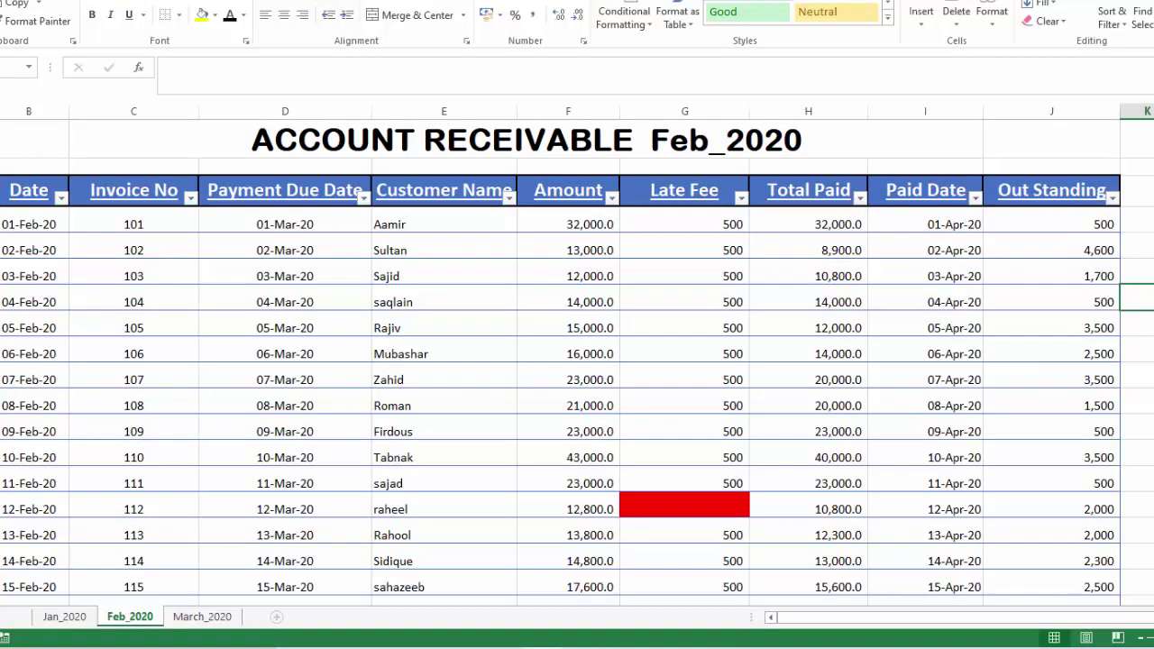
Check invoice 112's blank Late Fee cell and review the Feb_2020 table's blank cells, which now have no red fill.
click(680, 501)
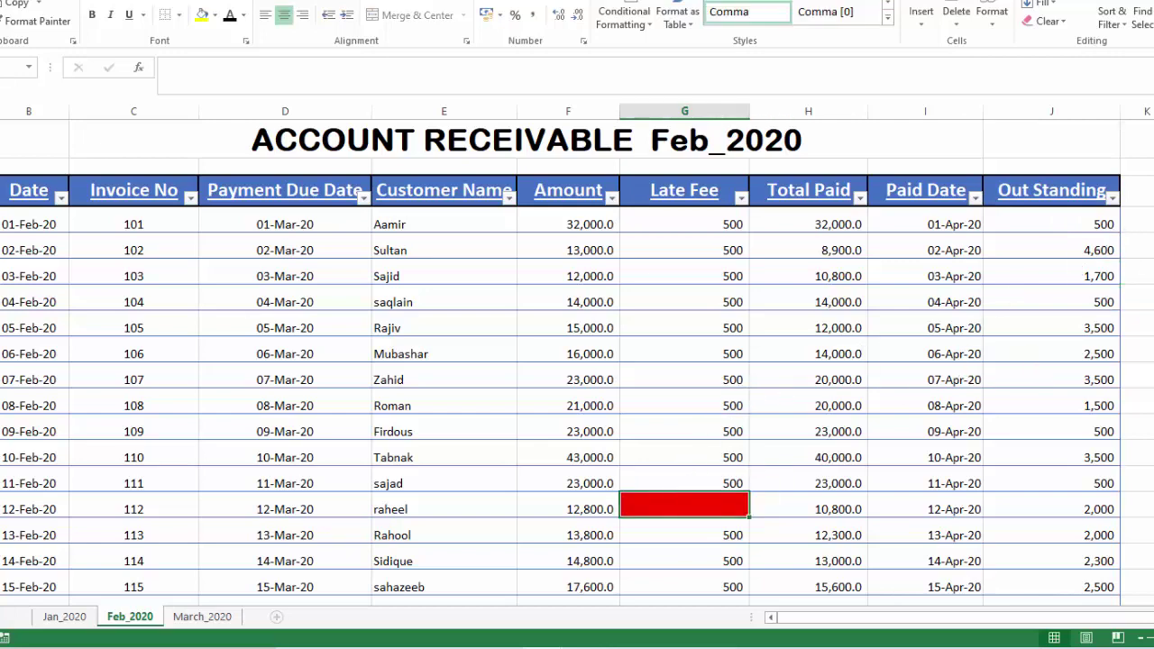
scroll(577, 360, down, 4)
scroll(577, 360, down, 7)
scroll(577, 361, up, 7)
scroll(577, 361, down, 3)
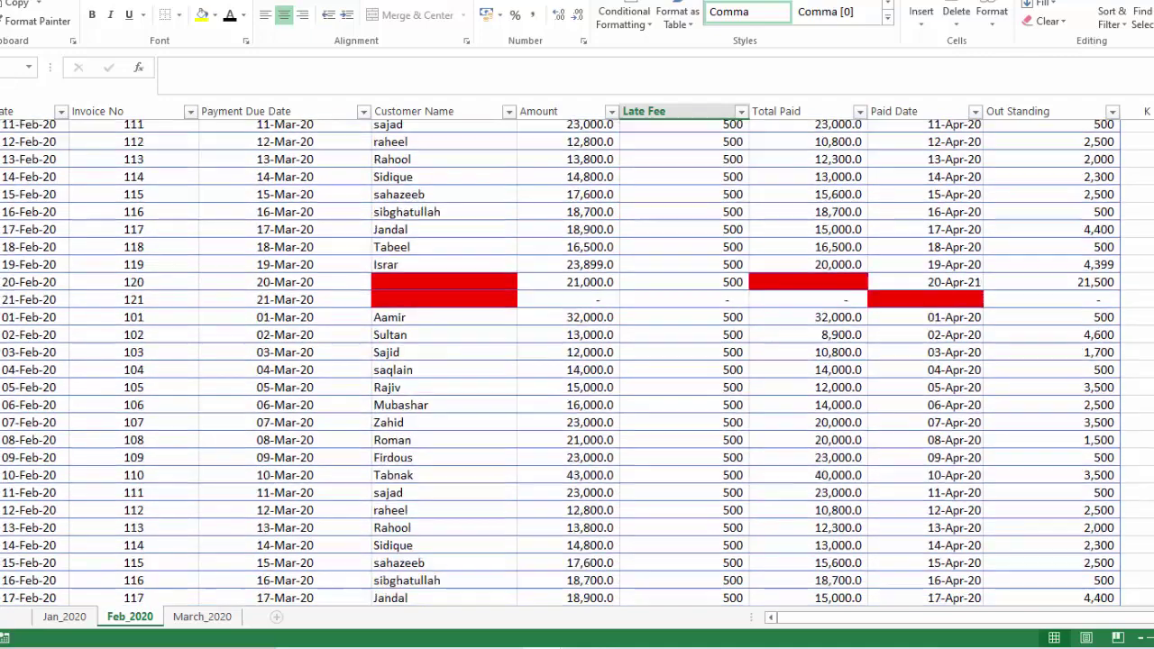
scroll(747, 335, down, 2)
scroll(748, 335, down, 2)
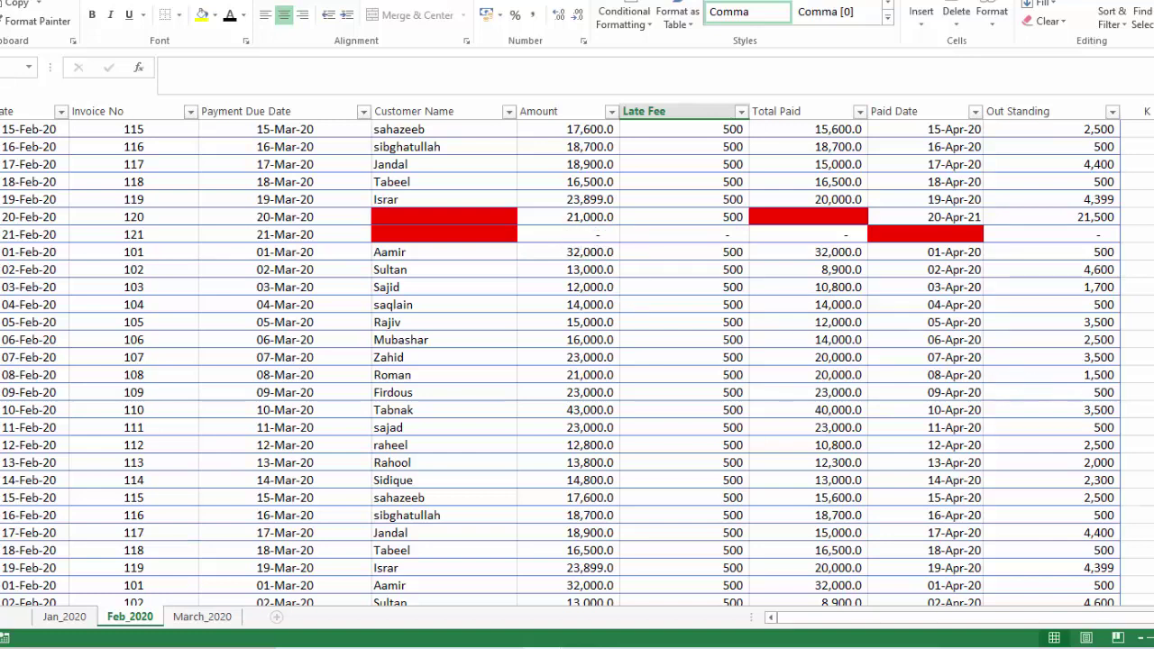
scroll(576, 361, down, 9)
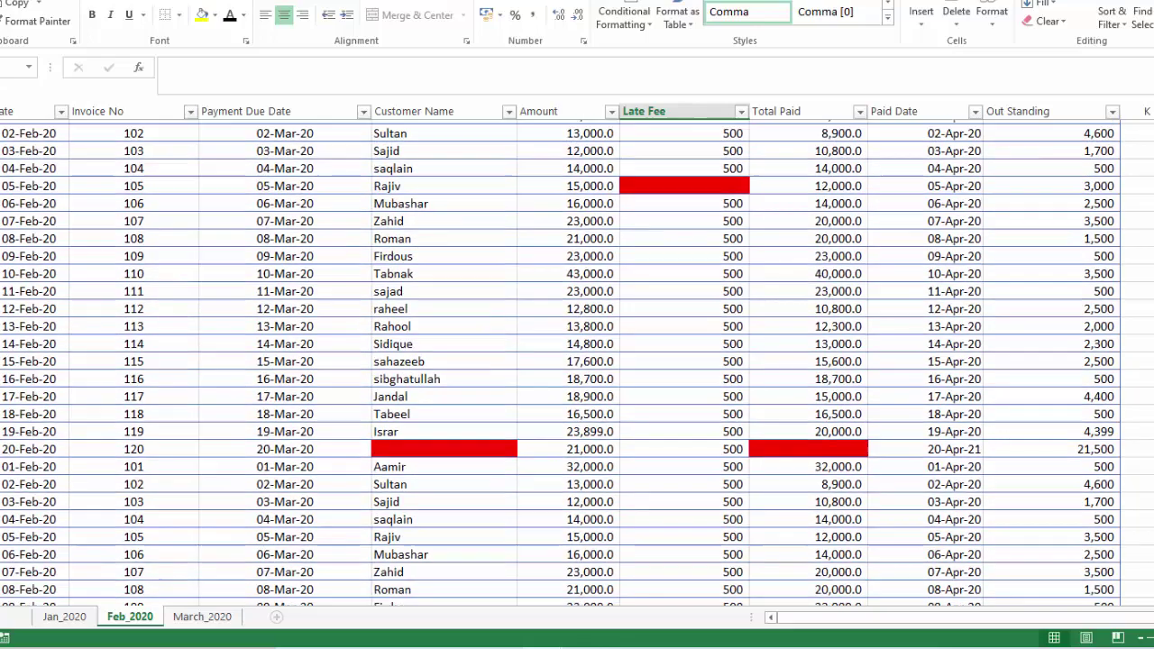
scroll(577, 360, up, 4)
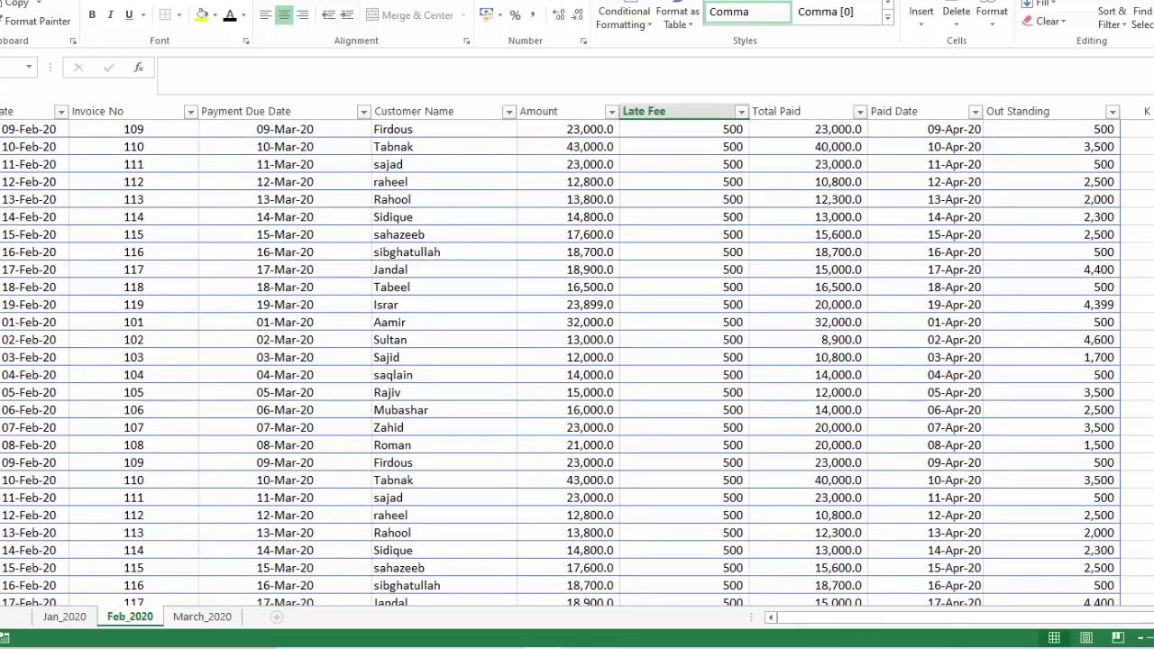
scroll(577, 360, down, 3)
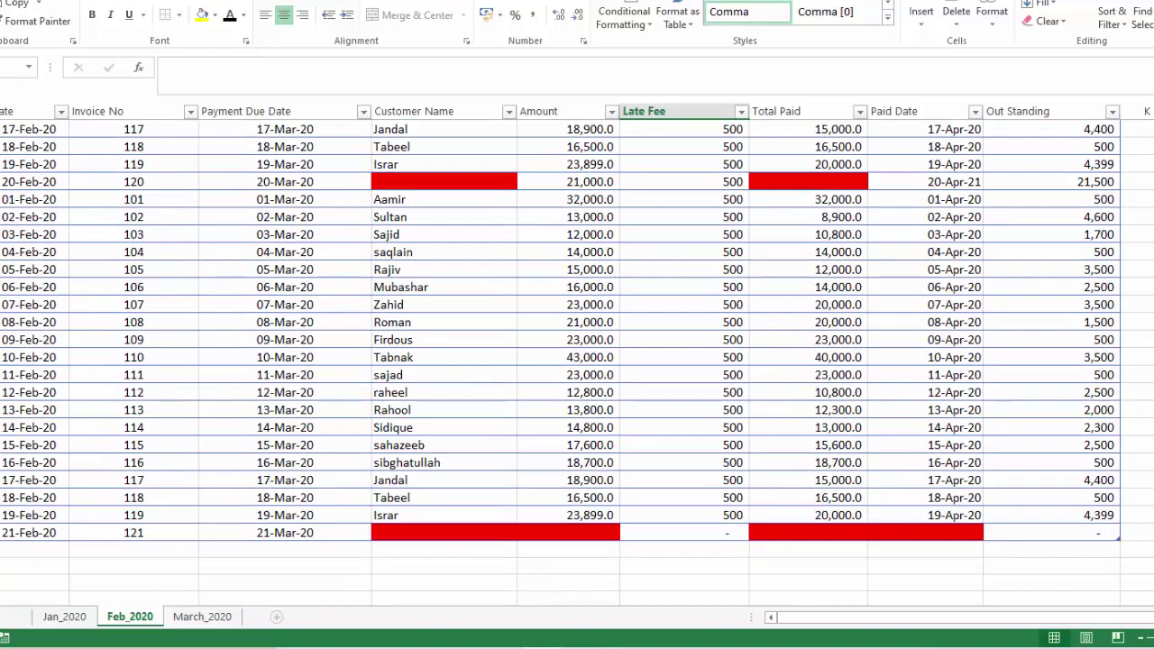
scroll(577, 360, up, 3)
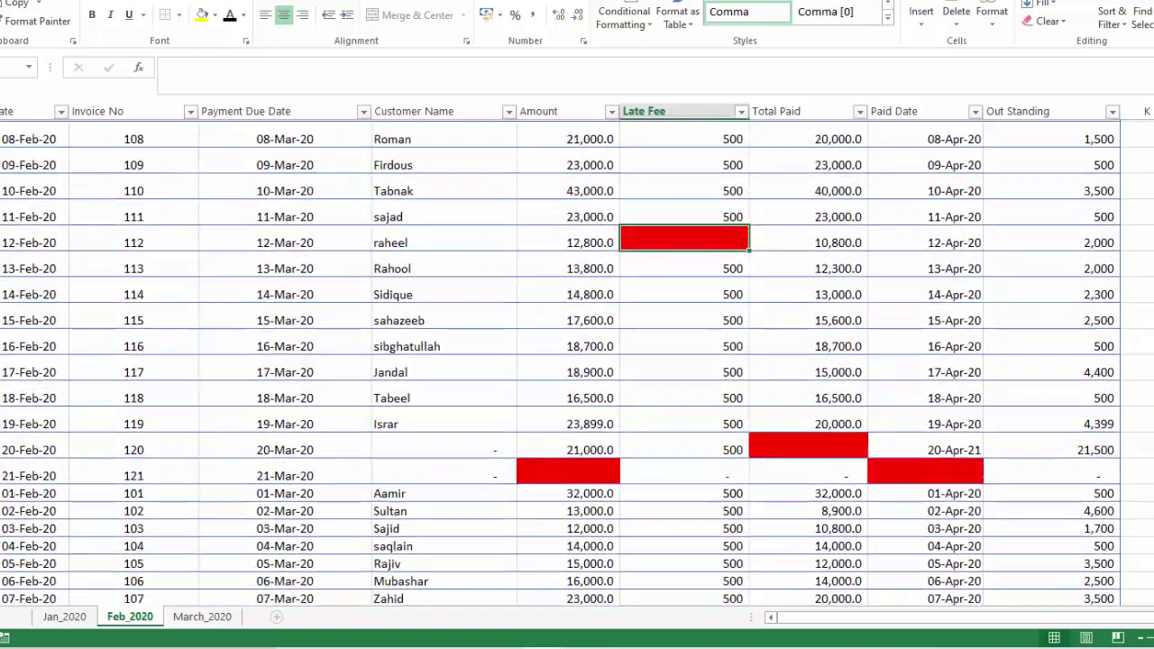
scroll(679, 494, up, 3)
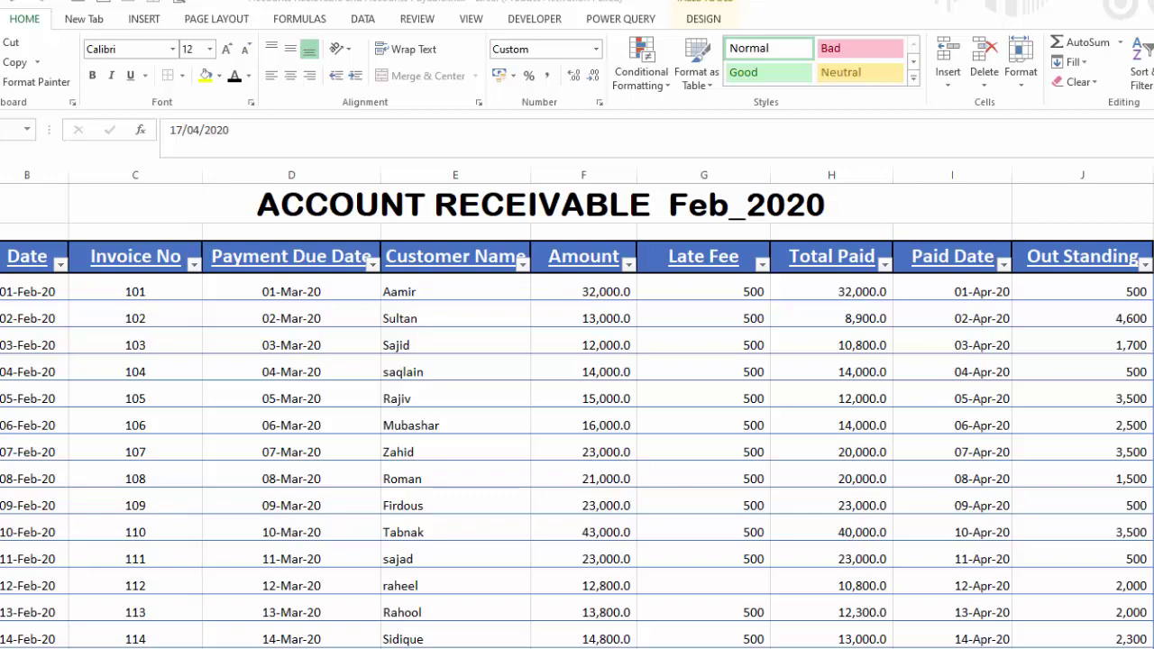
Select the Feb_2020 table from its first data cell down through invoice 121.
scroll(577, 414, down, 1)
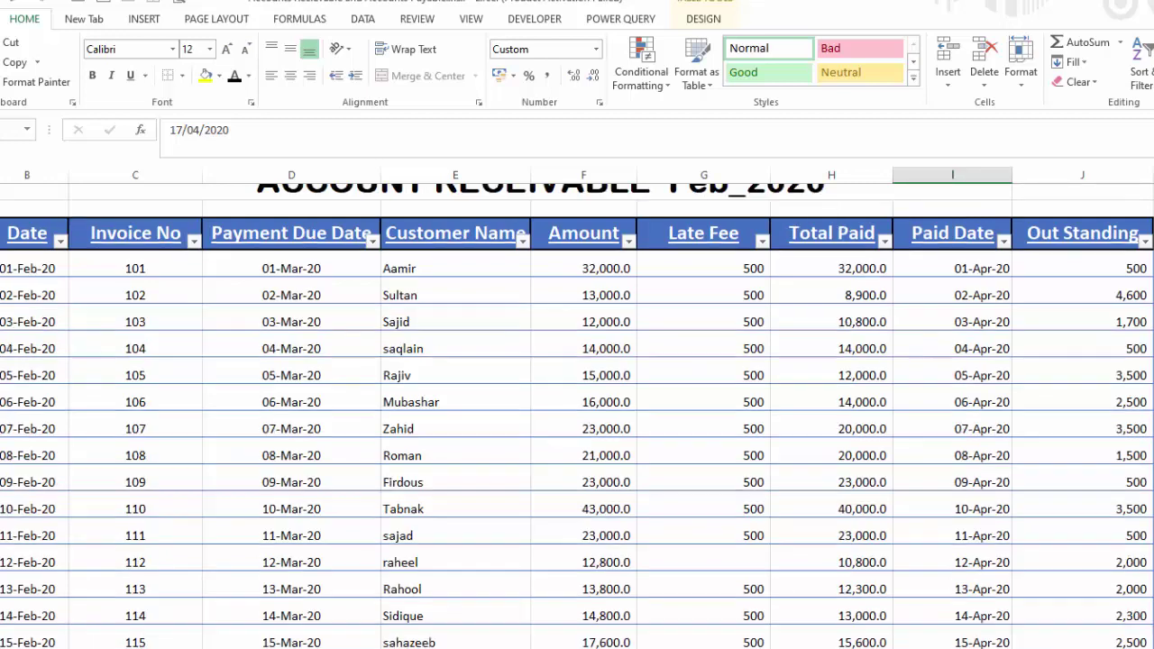
scroll(577, 415, down, 6)
scroll(577, 414, down, 3)
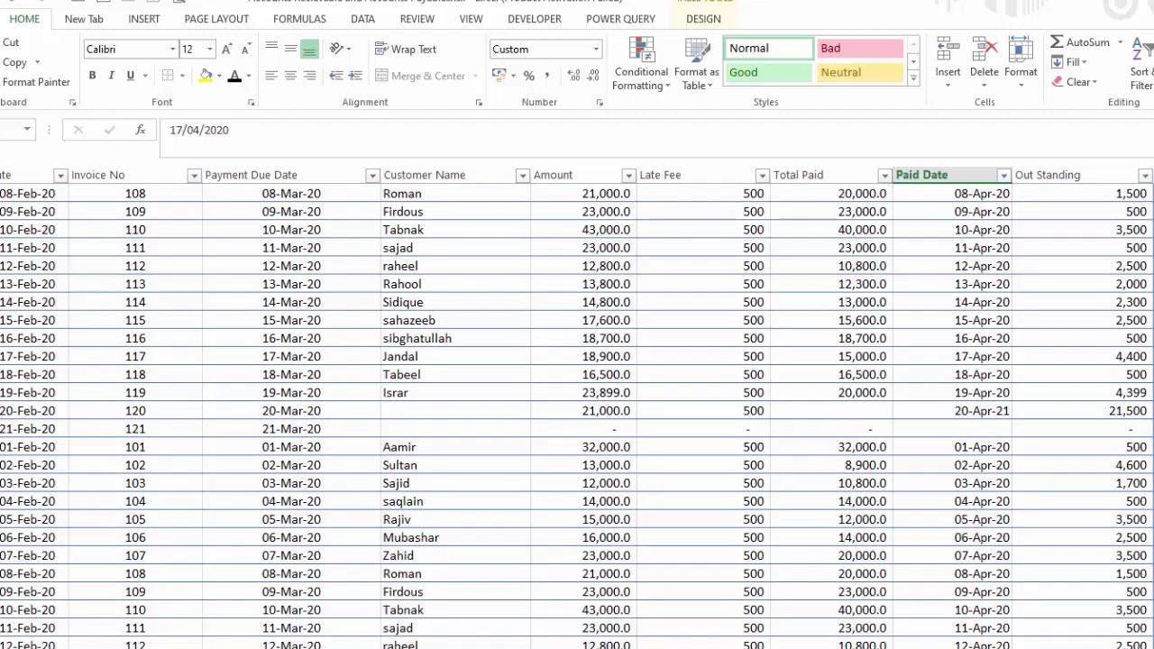
scroll(457, 259, up, 5)
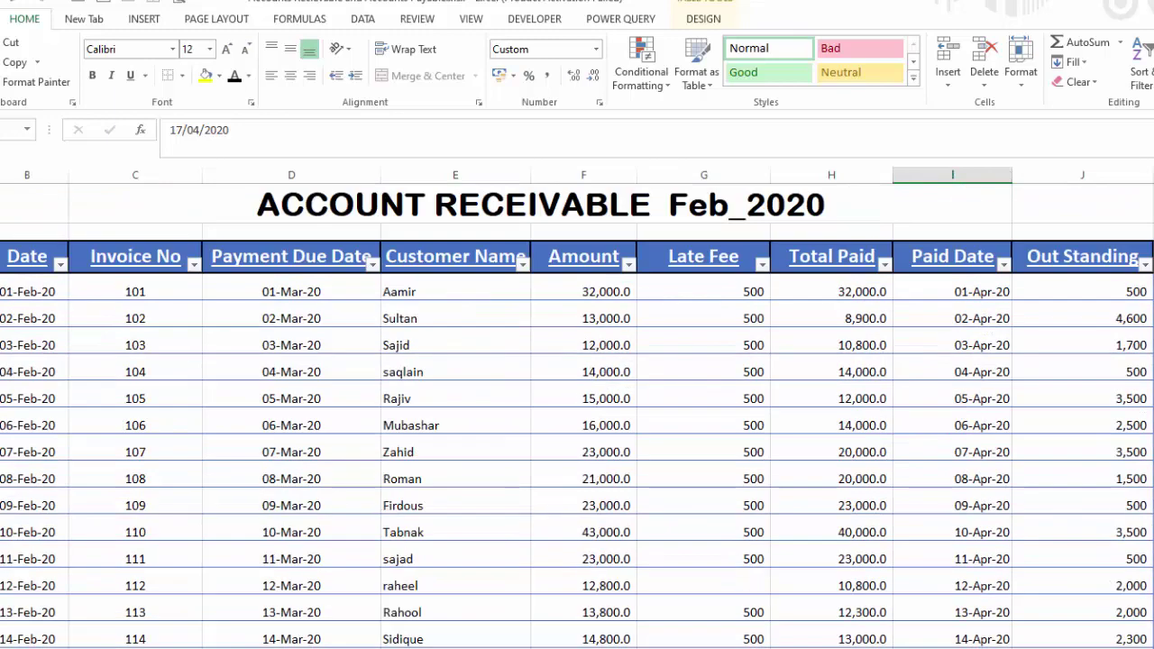
mouse_move(34, 292)
mouse_down()
mouse_move(670, 405)
mouse_move(1118, 647)
mouse_move(1092, 588)
mouse_up()
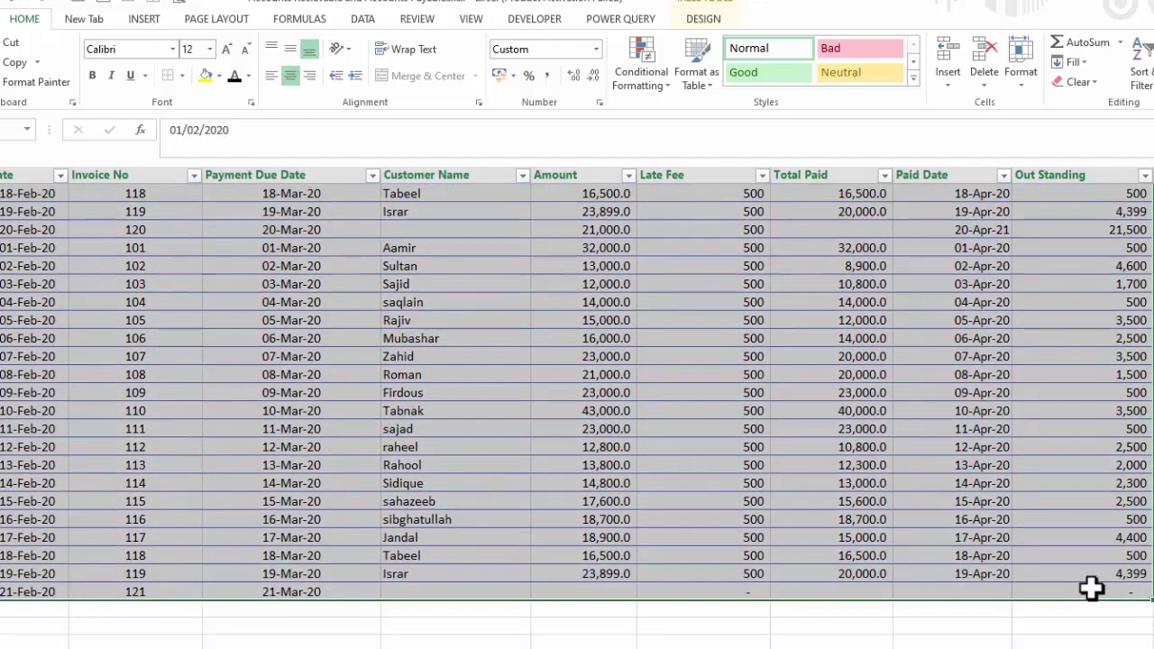
Create a 'Format only cells that contain' rule for Blanks with a red fill.
click(642, 86)
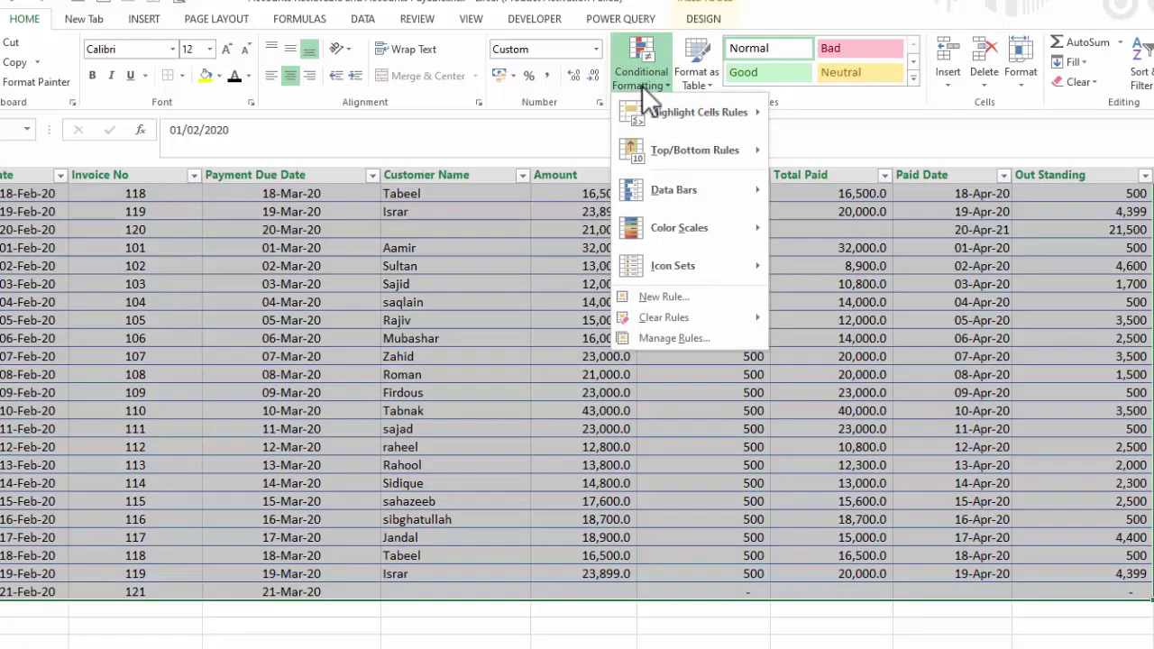
click(665, 296)
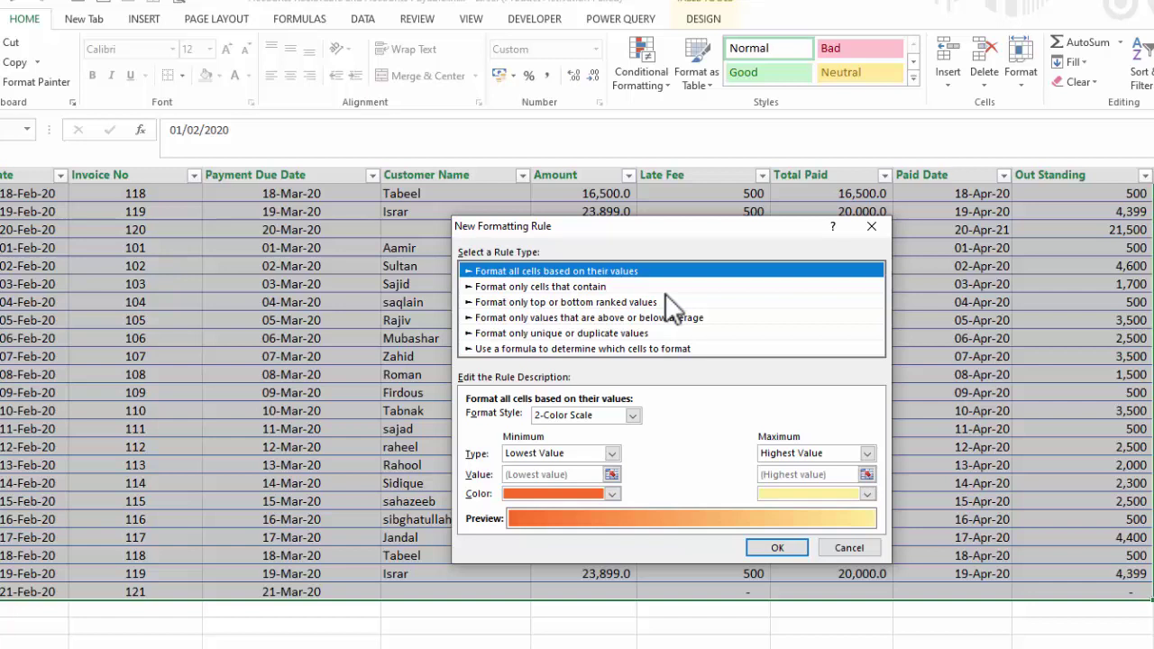
click(584, 287)
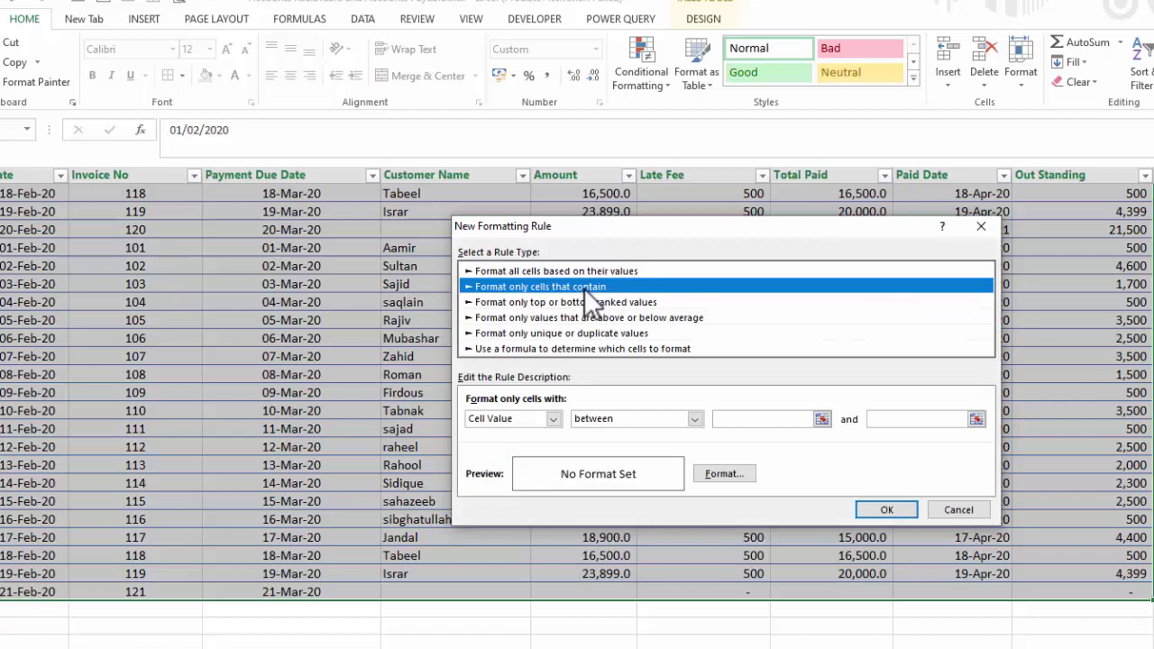
click(553, 419)
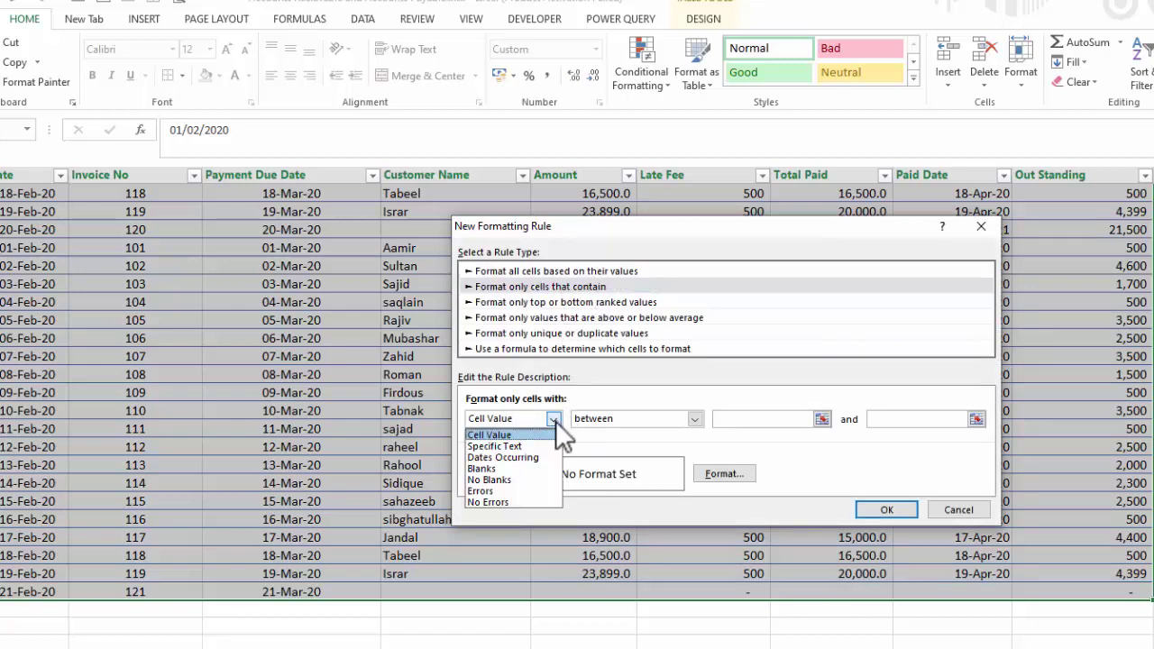
click(515, 469)
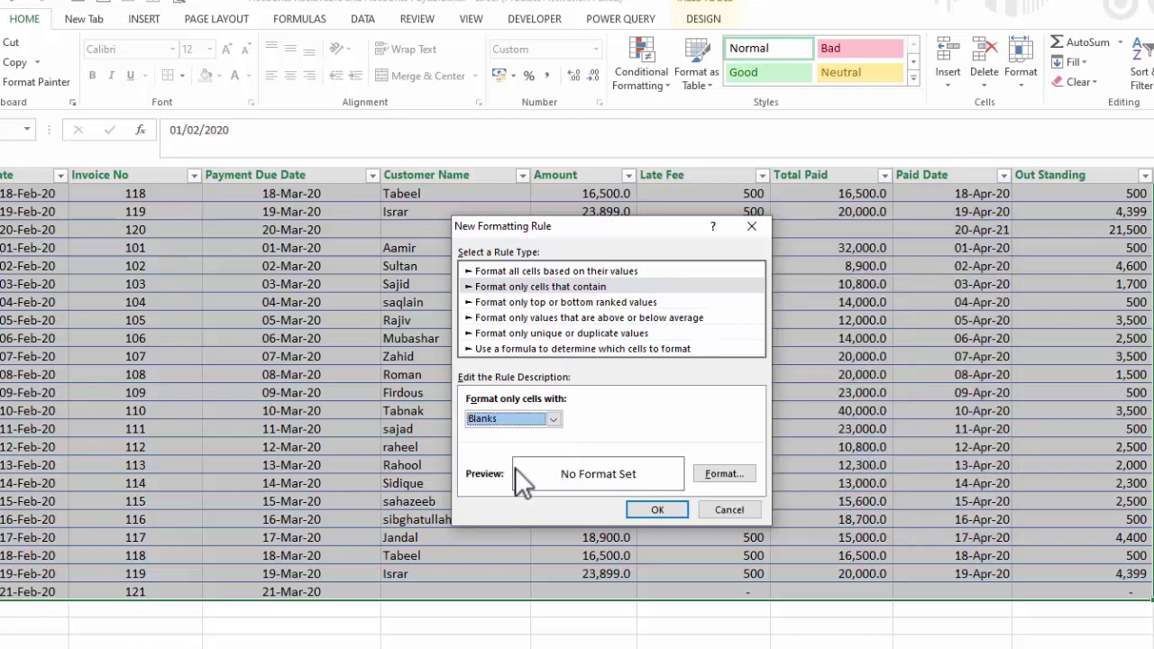
click(708, 475)
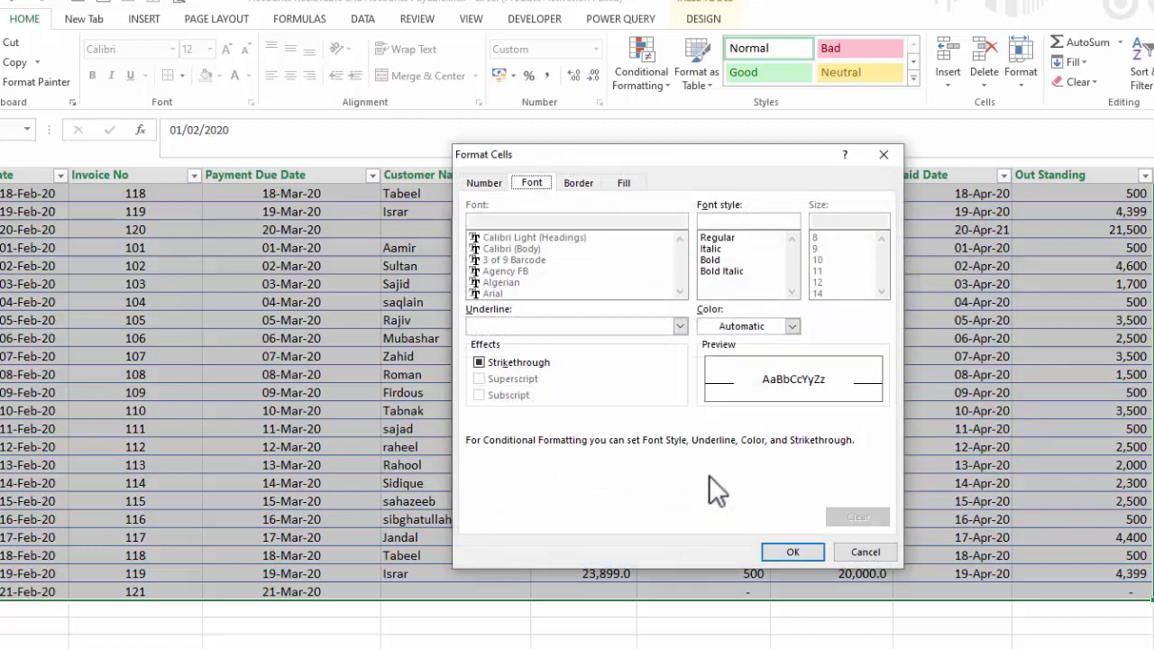
click(622, 180)
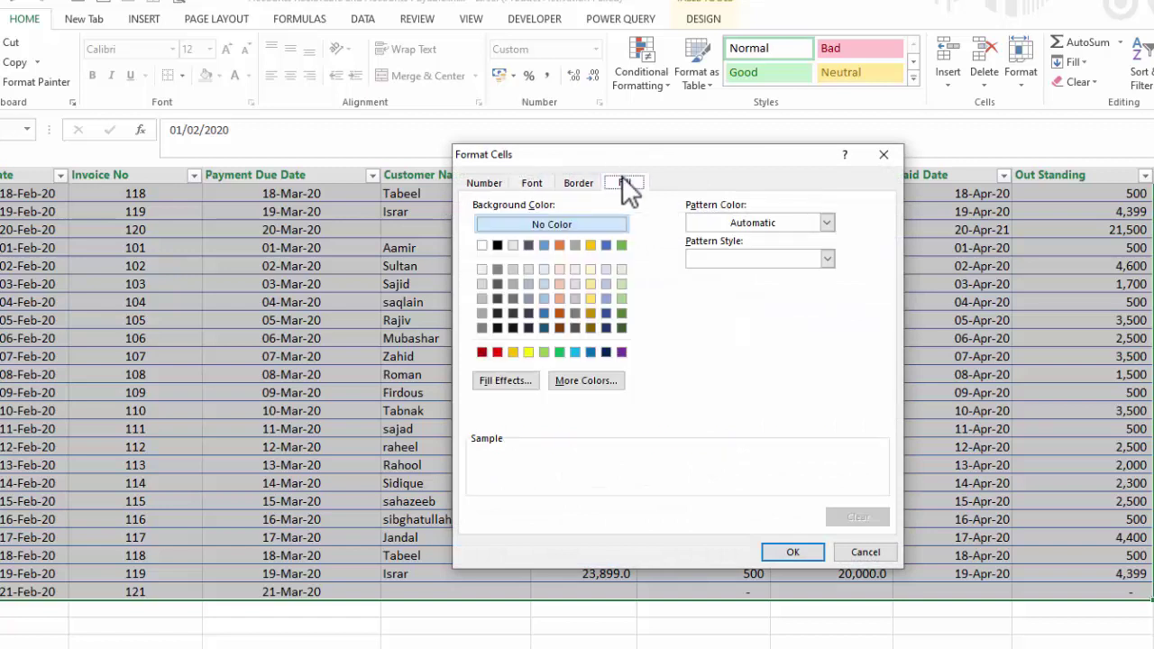
click(498, 352)
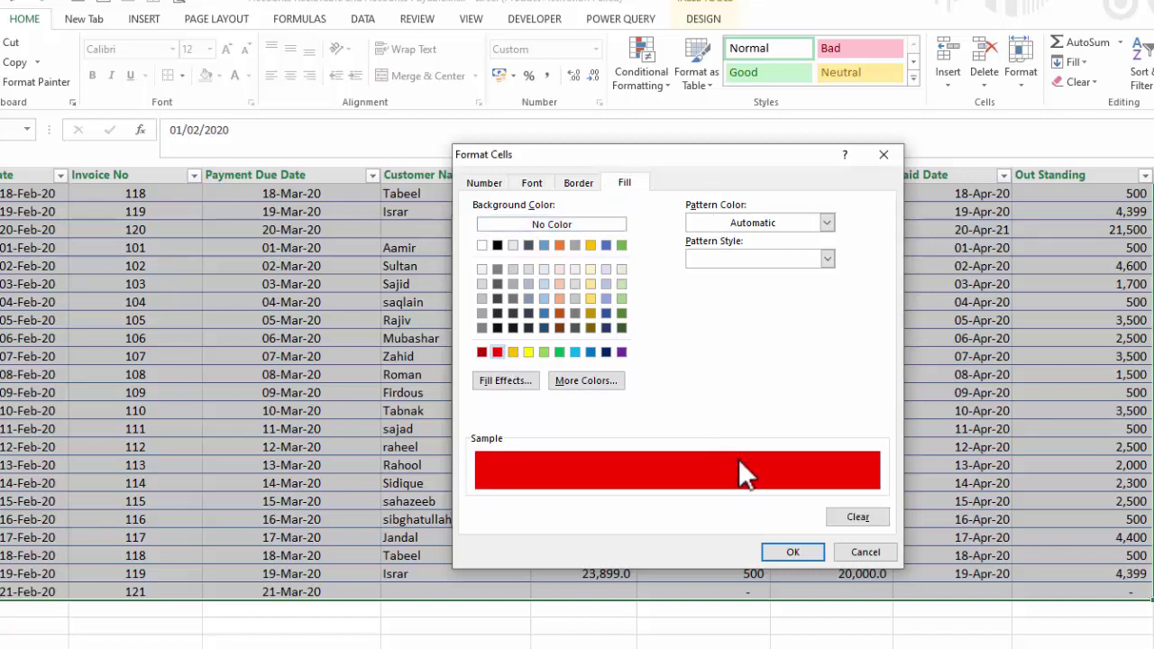
click(791, 553)
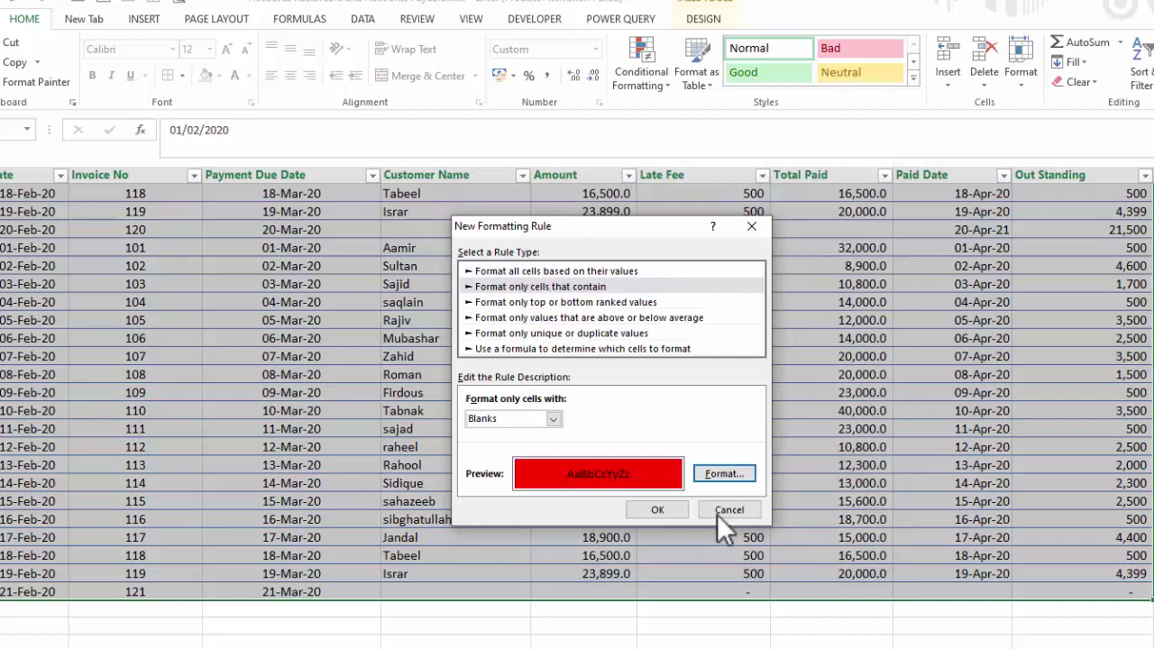
Apply the blank-cell rule and check the red blank cells of invoices 120 and 121.
click(652, 510)
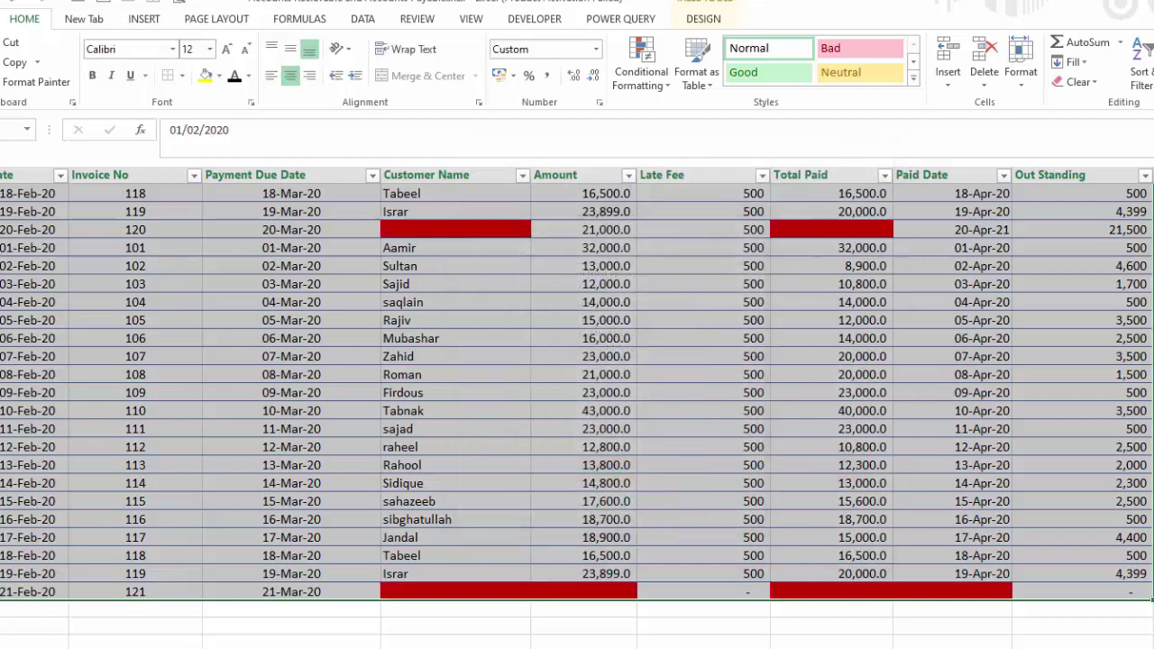
click(1019, 373)
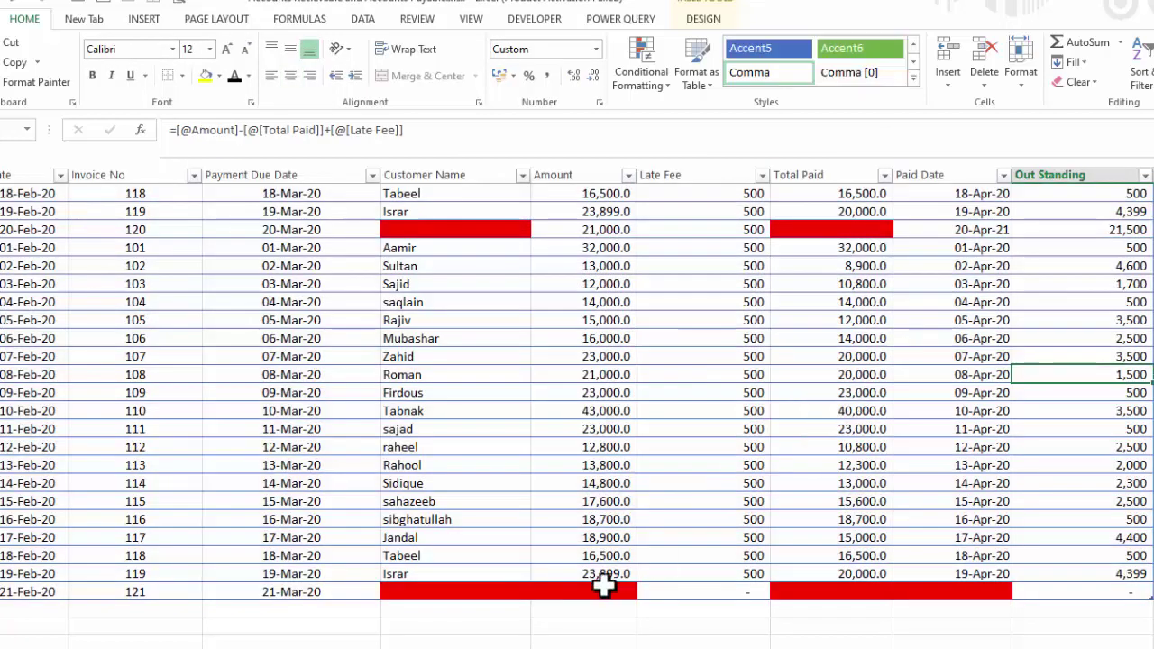
click(559, 594)
click(824, 590)
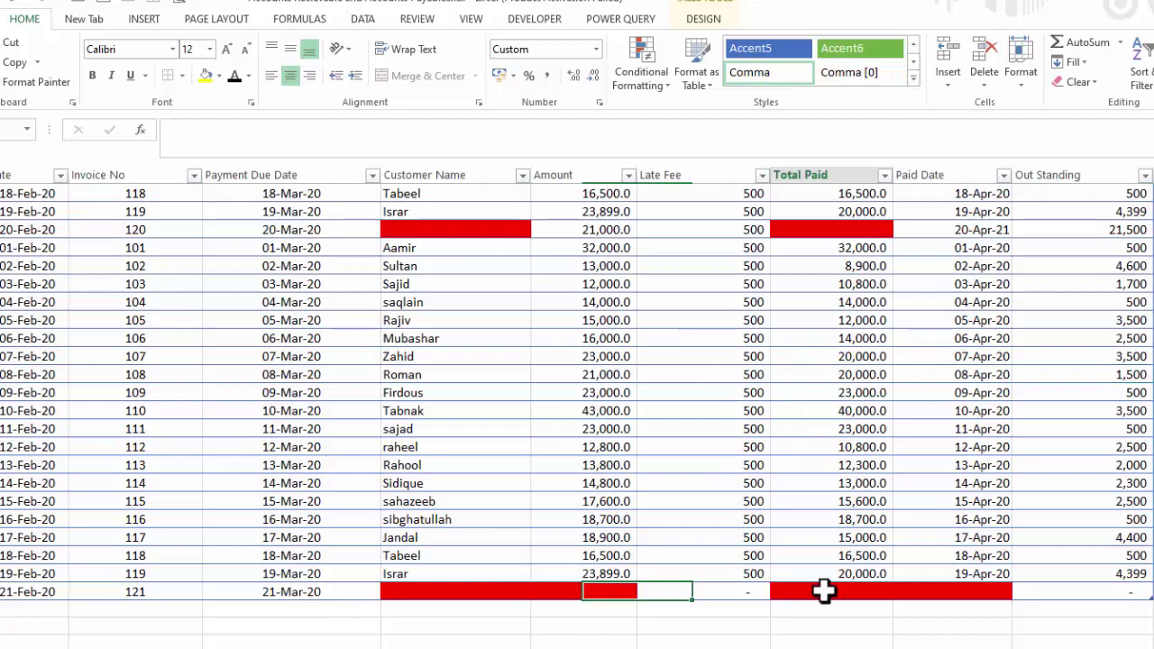
click(911, 591)
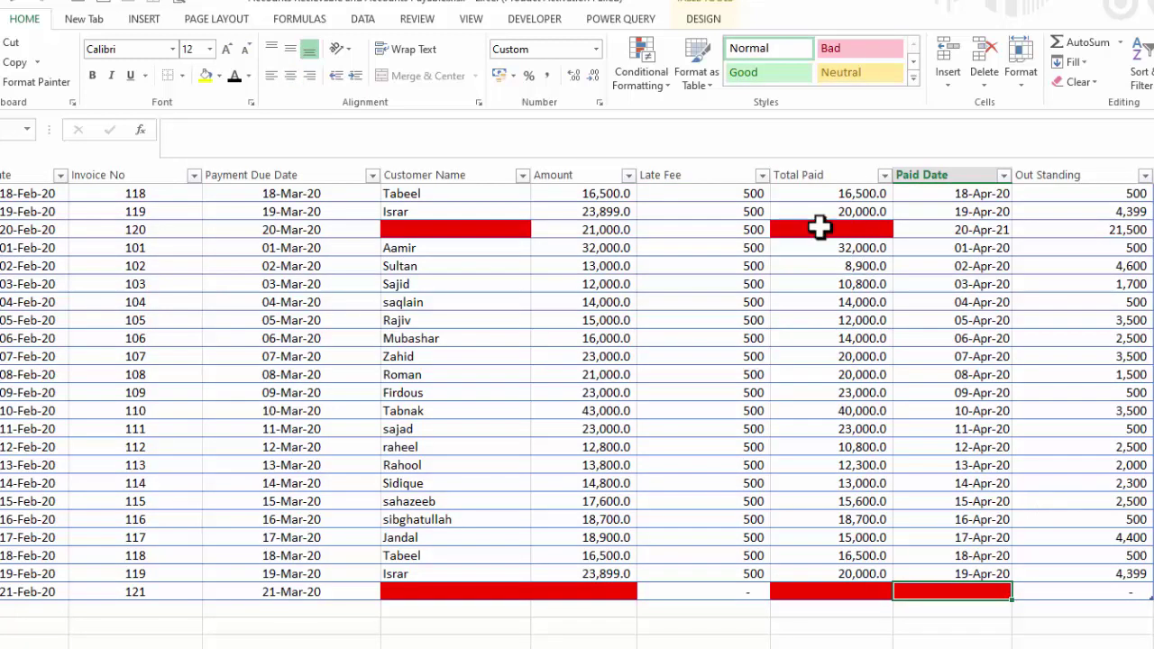
click(819, 228)
click(488, 230)
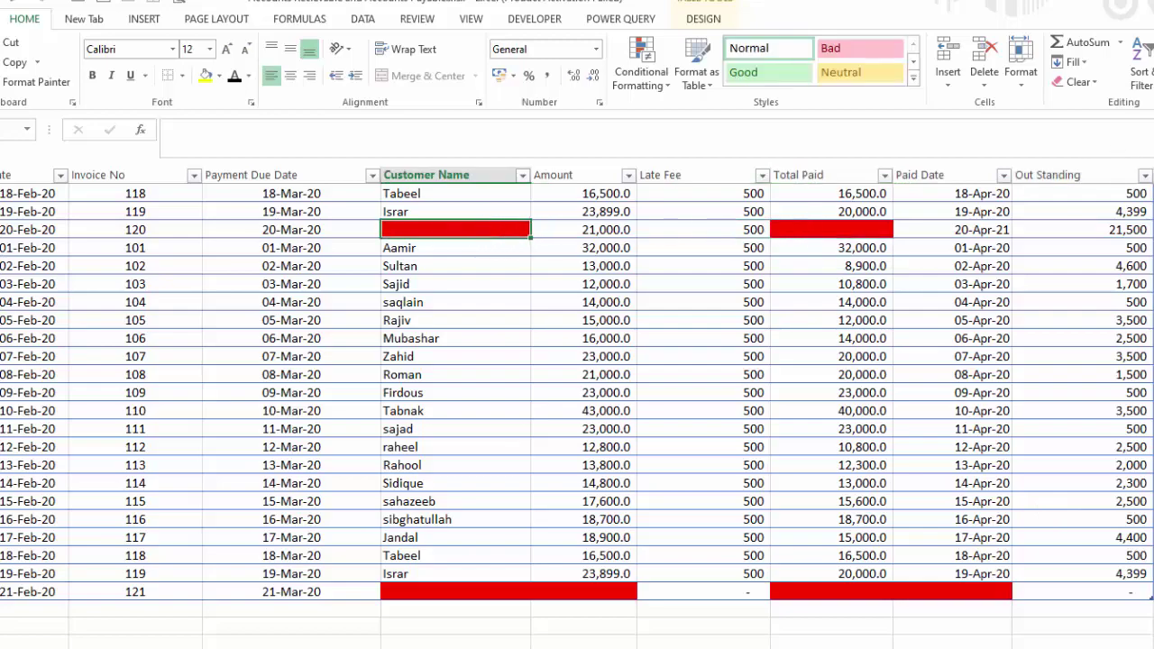
Inspect the Out Standing, Total Paid and Late Fee formulas for invoice 121.
scroll(577, 406, up, 1)
scroll(577, 406, up, 1)
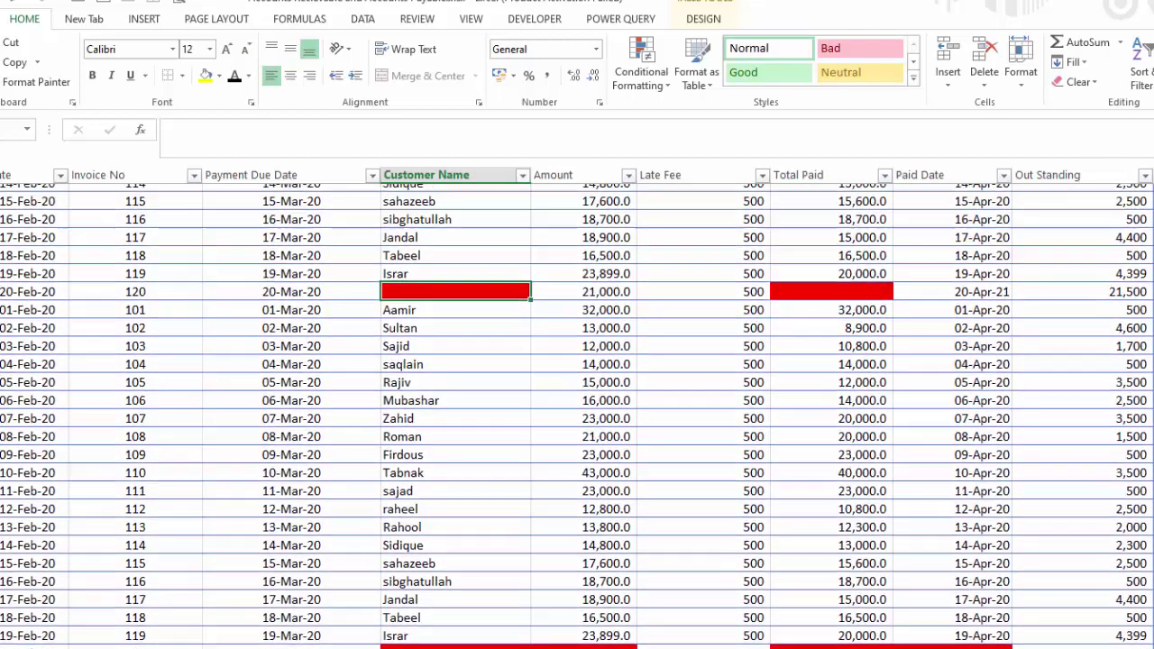
scroll(576, 405, up, 1)
scroll(576, 406, up, 1)
scroll(577, 406, up, 1)
scroll(577, 406, up, 1)
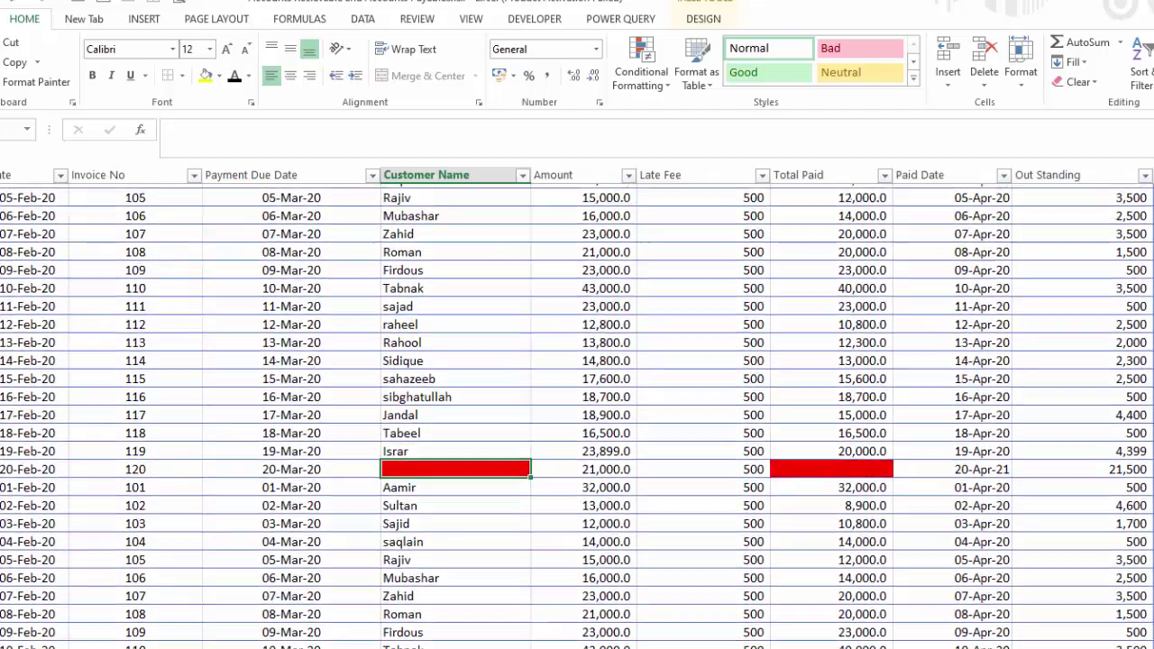
scroll(577, 406, up, 1)
scroll(577, 406, up, 1)
scroll(577, 406, up, 1)
scroll(577, 406, up, 1)
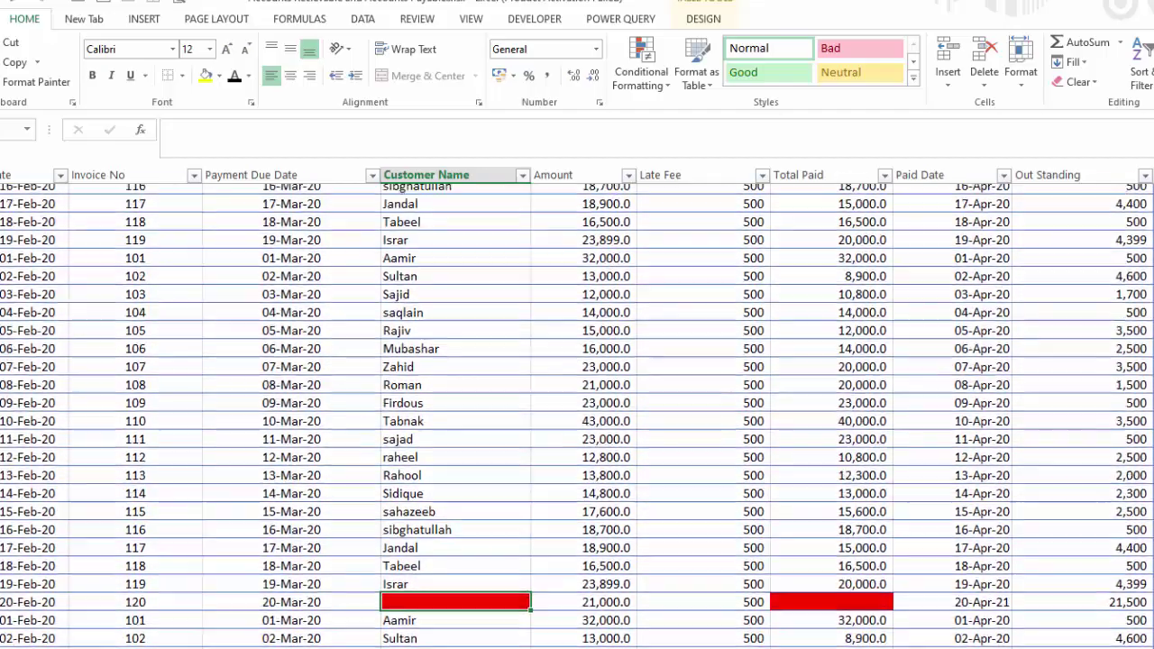
scroll(577, 405, up, 1)
scroll(577, 405, up, 1)
scroll(577, 415, up, 1)
scroll(577, 414, up, 1)
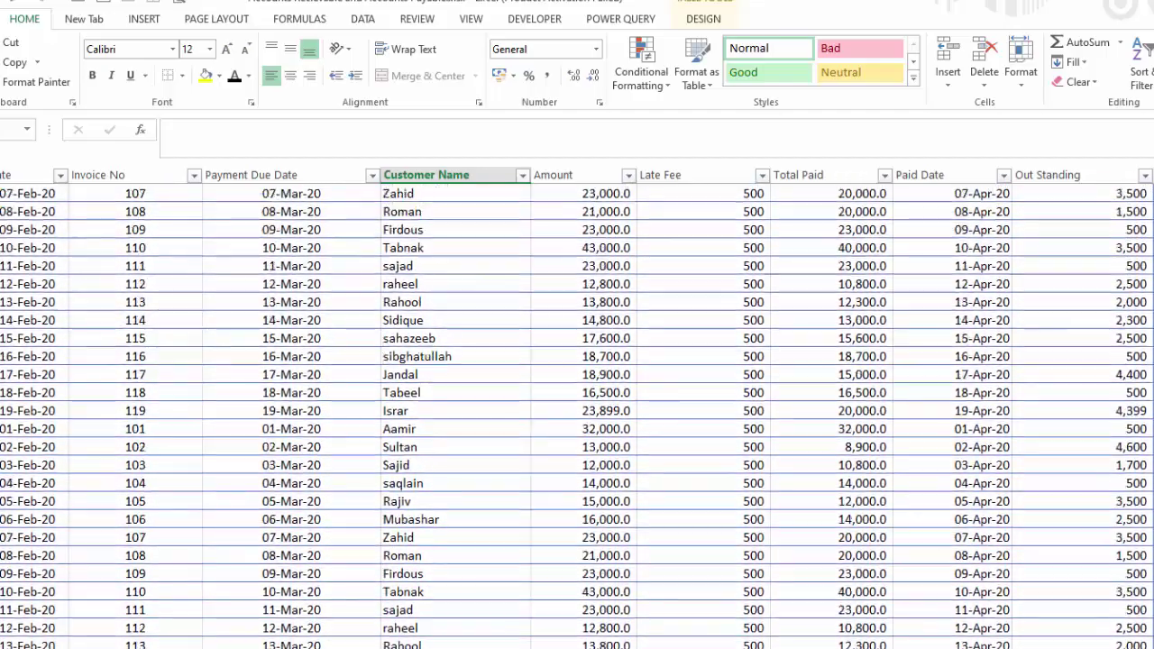
scroll(577, 414, up, 3)
scroll(577, 415, up, 3)
scroll(577, 415, up, 3)
scroll(576, 415, up, 3)
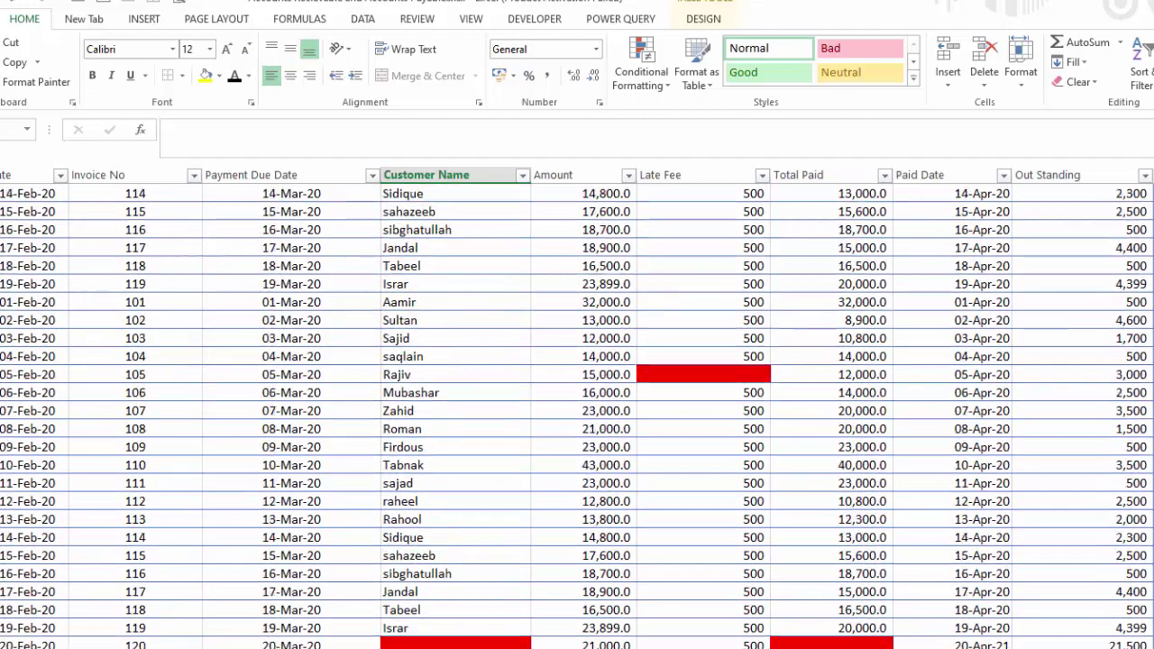
scroll(577, 414, up, 3)
scroll(577, 414, up, 3)
scroll(577, 414, up, 3)
scroll(577, 415, up, 1)
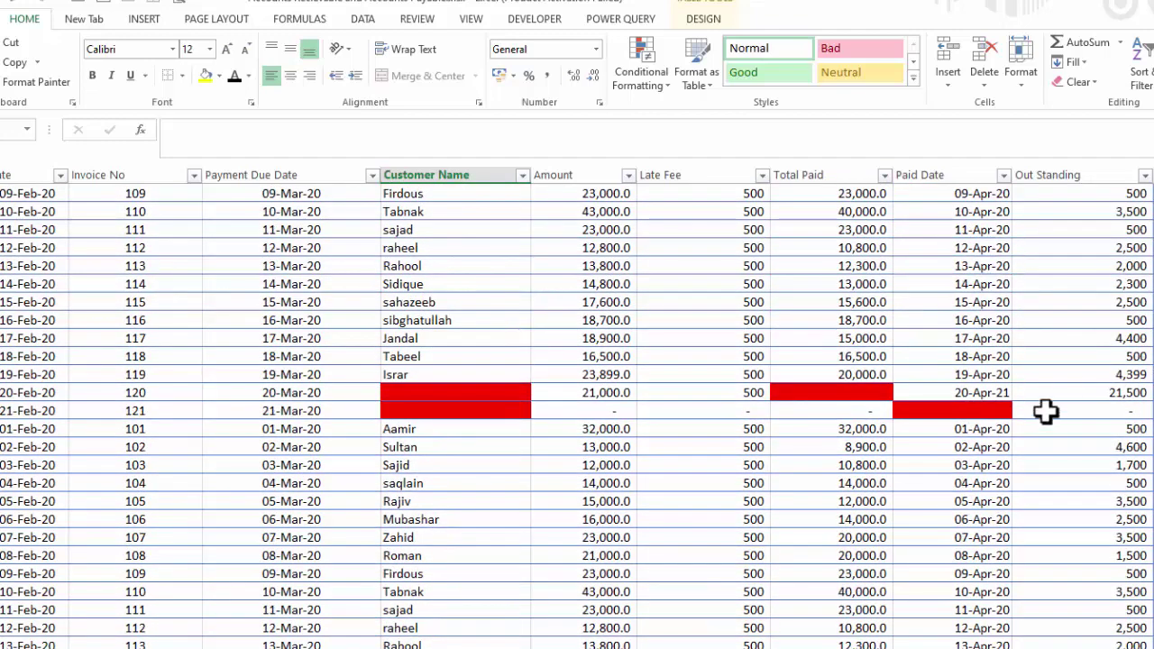
click(1112, 408)
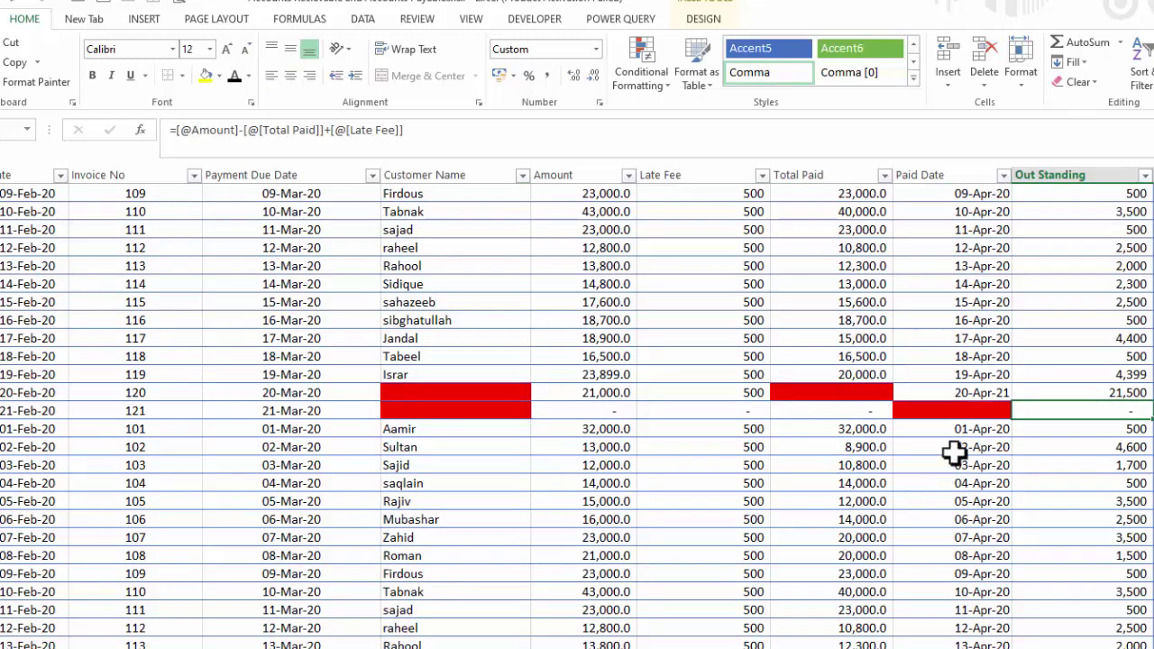
click(843, 412)
click(731, 410)
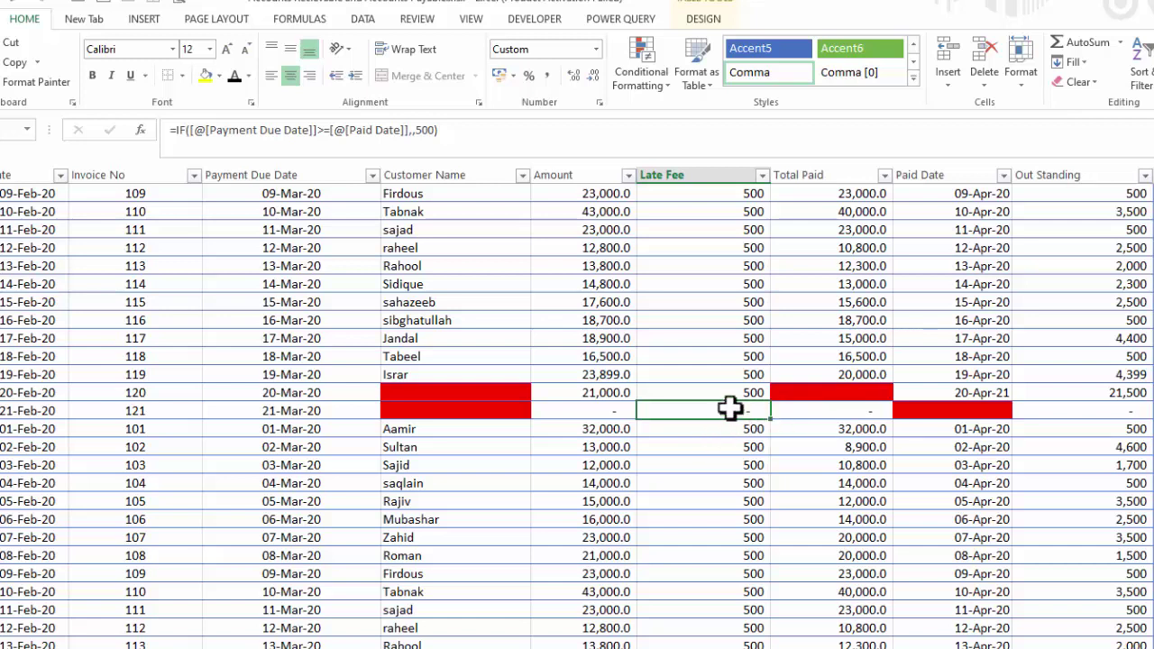
Clear invoice 121's Late Fee entry so the cell turns red.
double_click(730, 409)
click(744, 450)
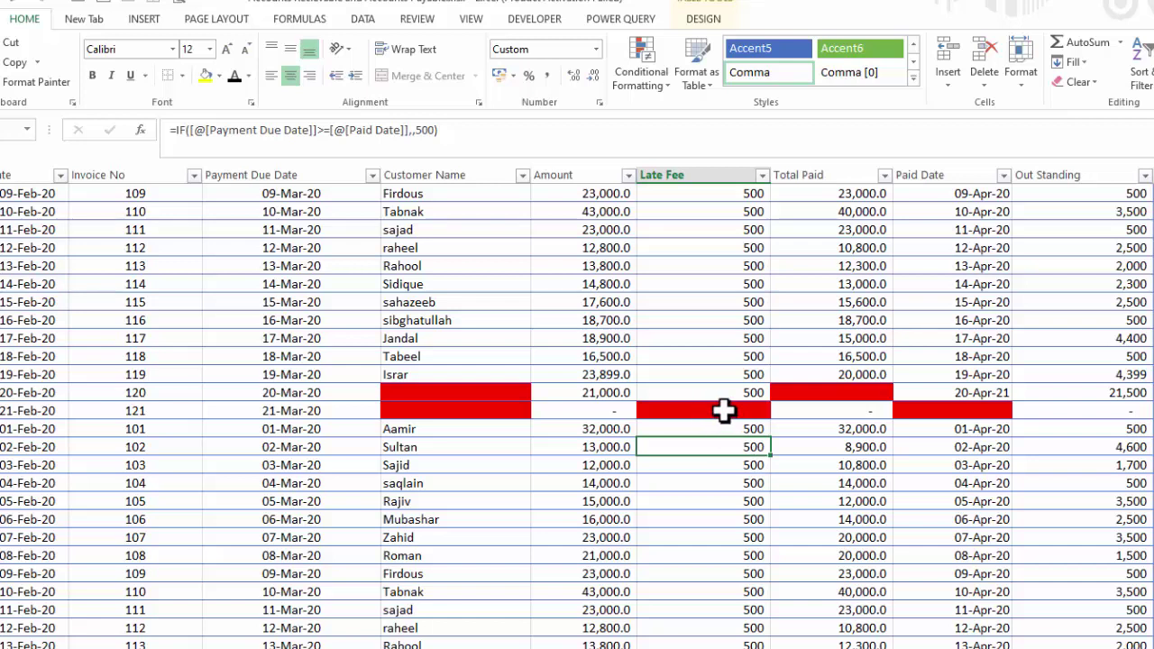
click(724, 410)
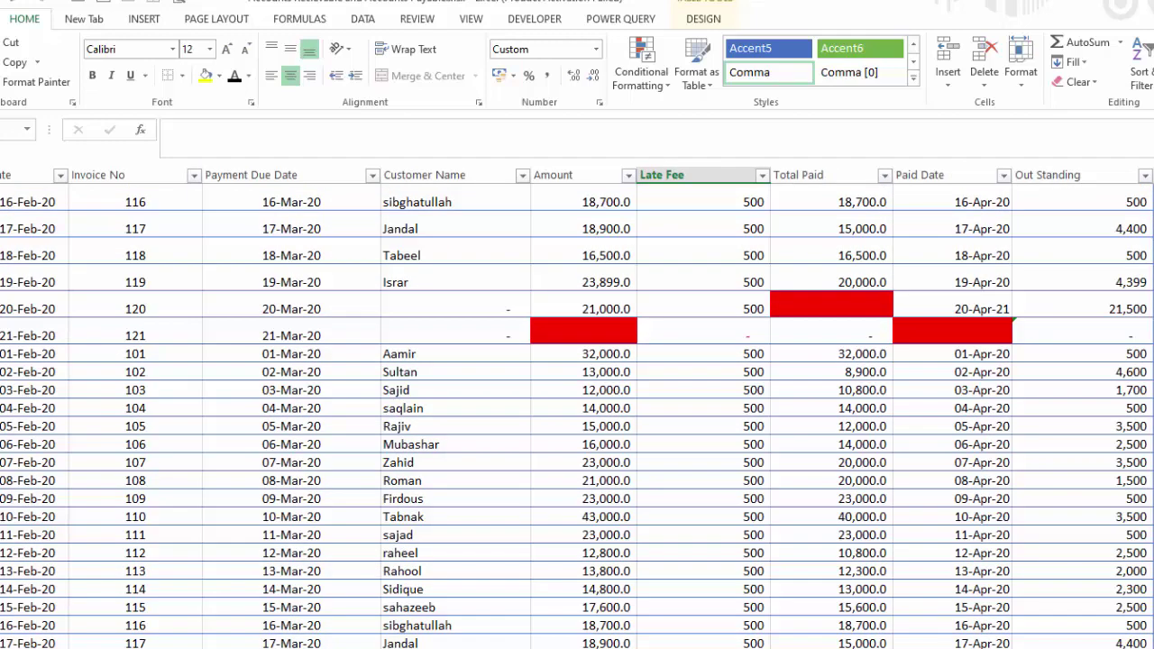
Scroll to the ACCOUNT RECEIVABLE Feb_2020 table showing its #NAME? errors.
scroll(577, 415, down, 1)
scroll(576, 414, down, 1)
scroll(577, 414, down, 2)
scroll(577, 414, down, 2)
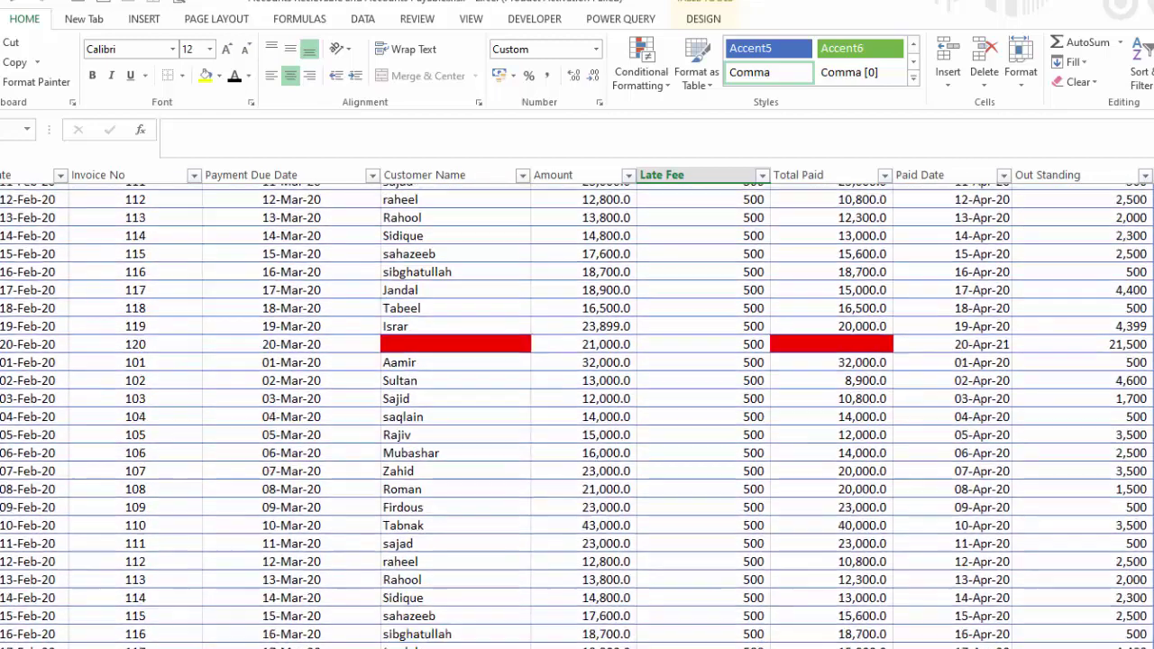
scroll(577, 415, down, 1)
scroll(577, 414, down, 3)
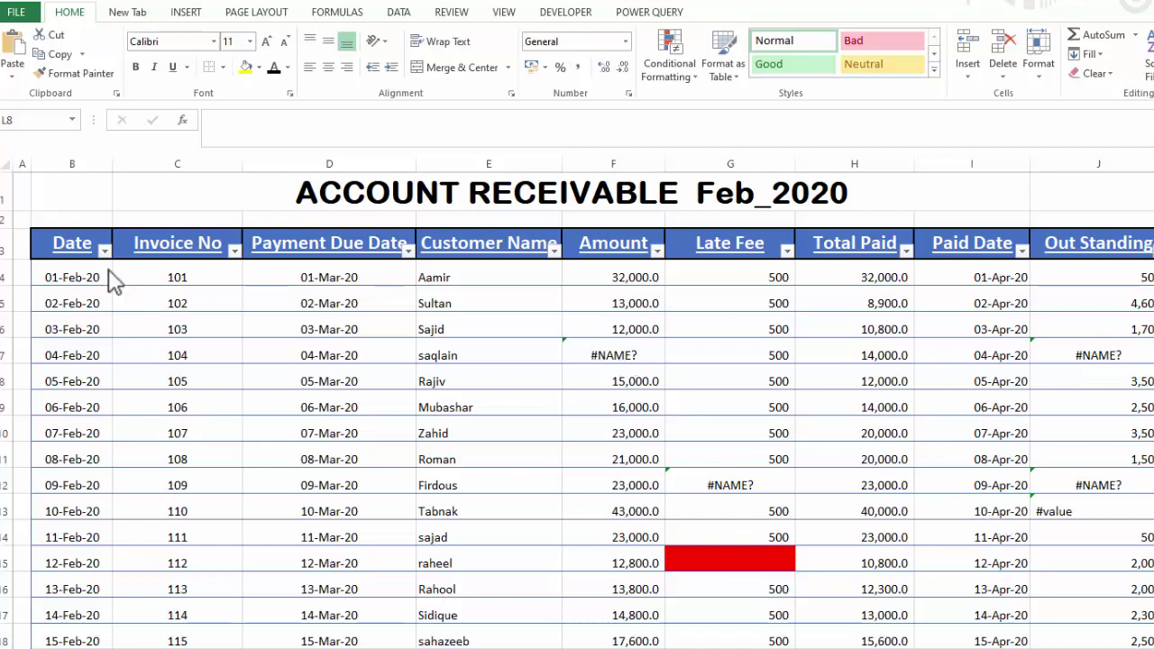
Select the whole Table22 February table from the Name Box, after a brief jump to Table24.
key(F2)
click(184, 323)
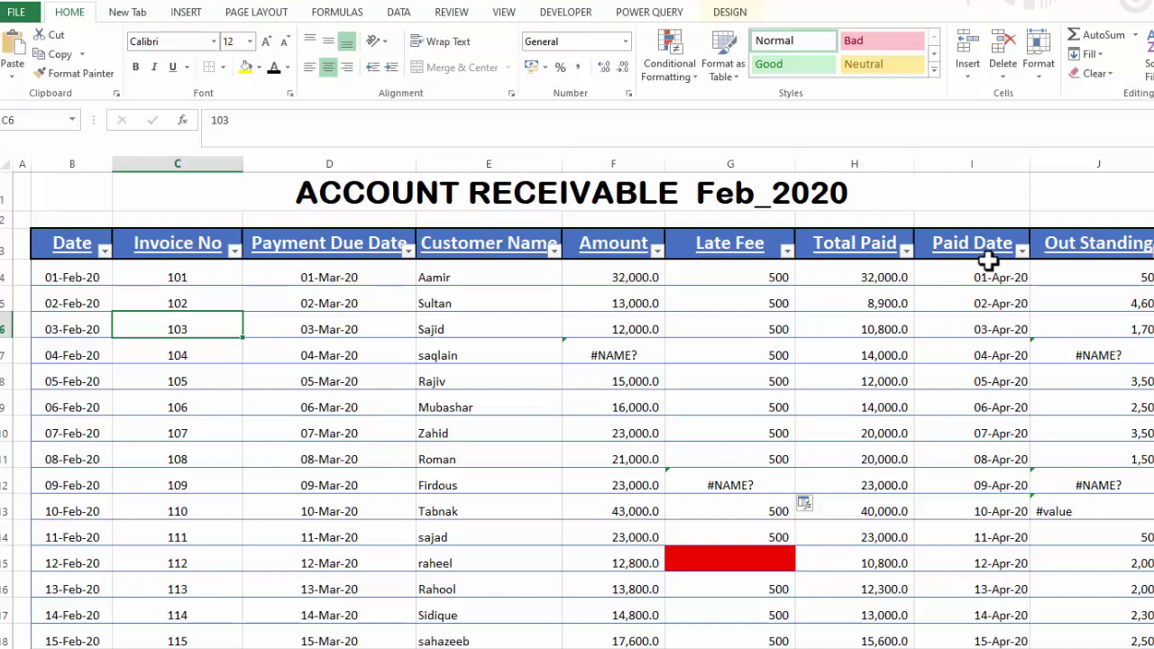
click(73, 120)
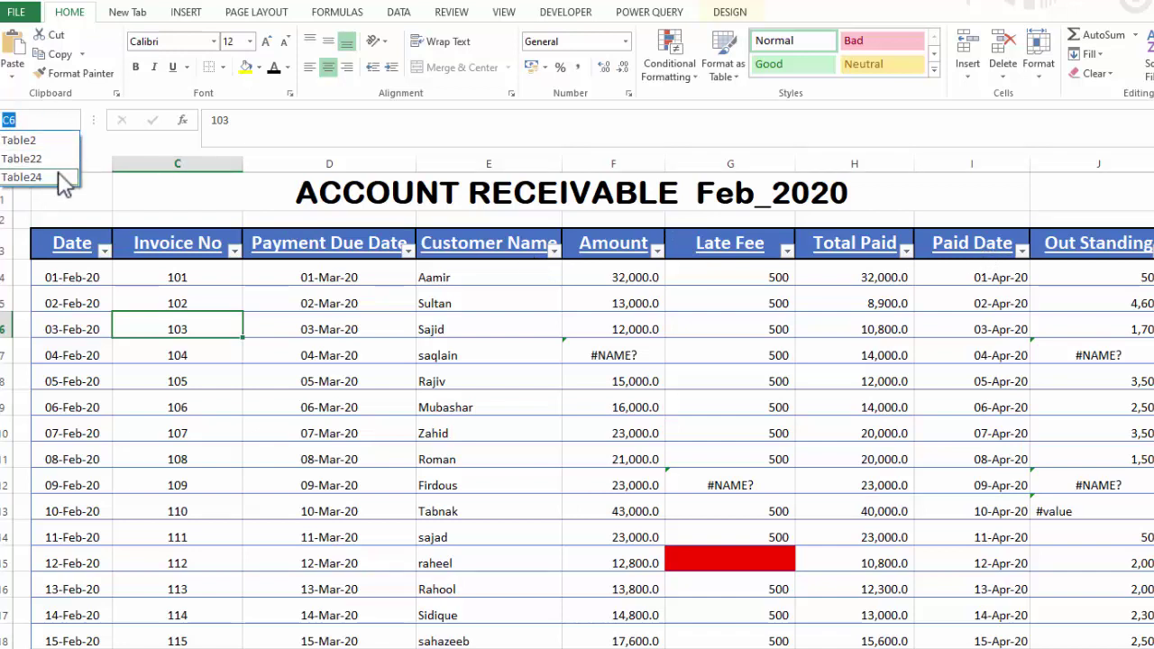
click(27, 177)
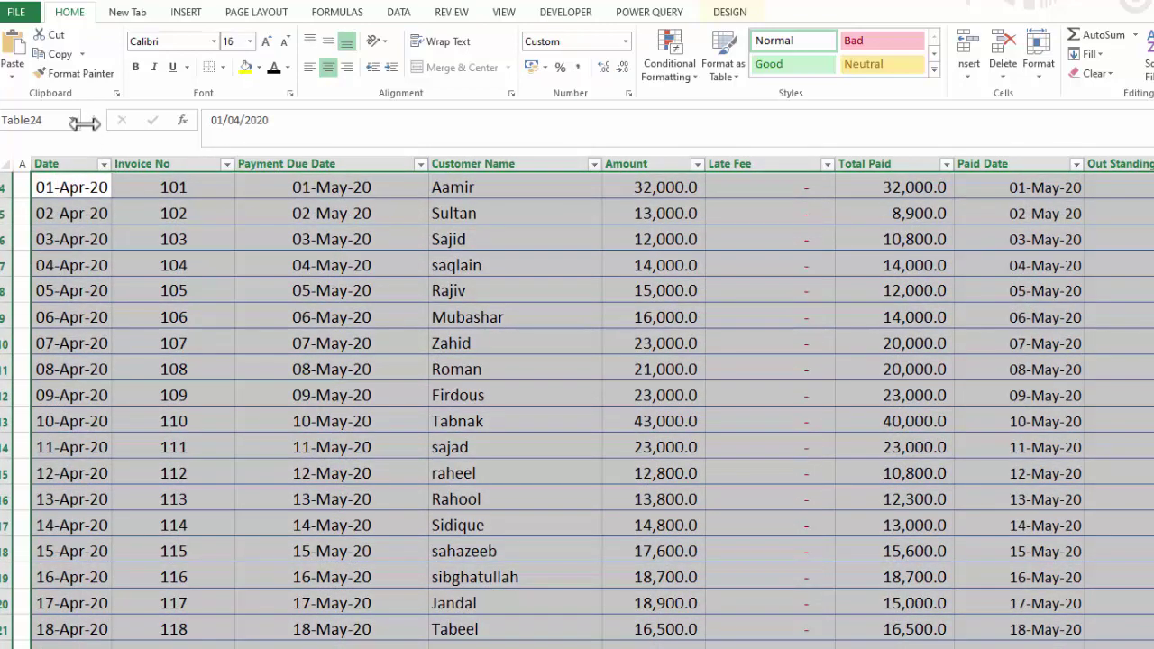
click(72, 120)
click(60, 158)
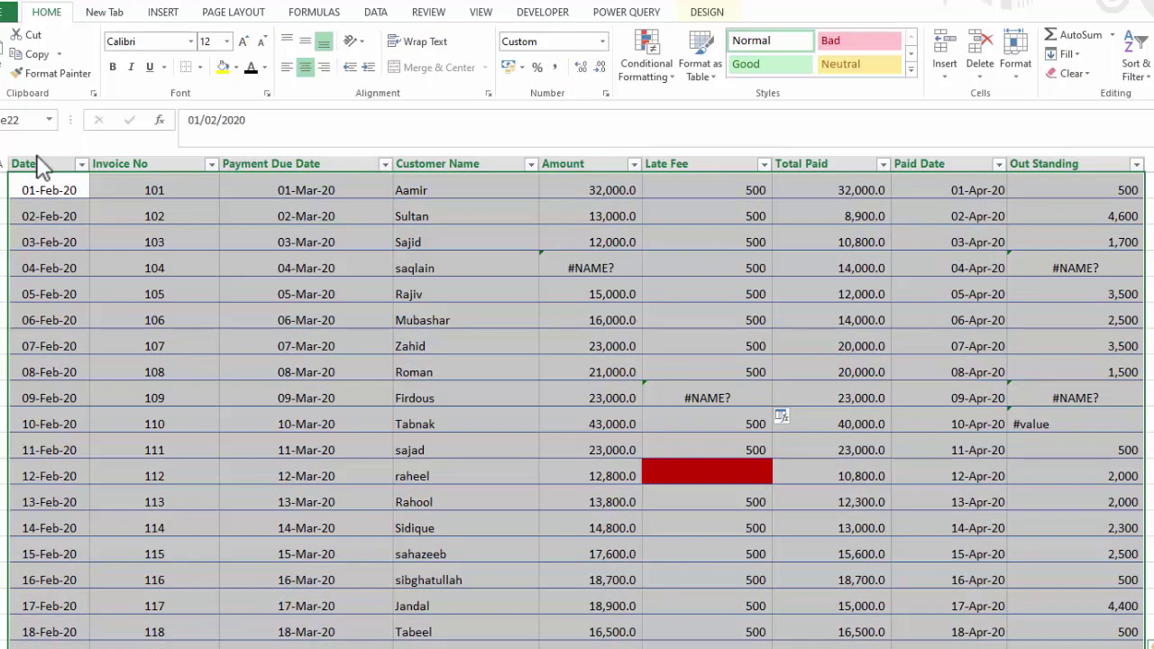
click(700, 79)
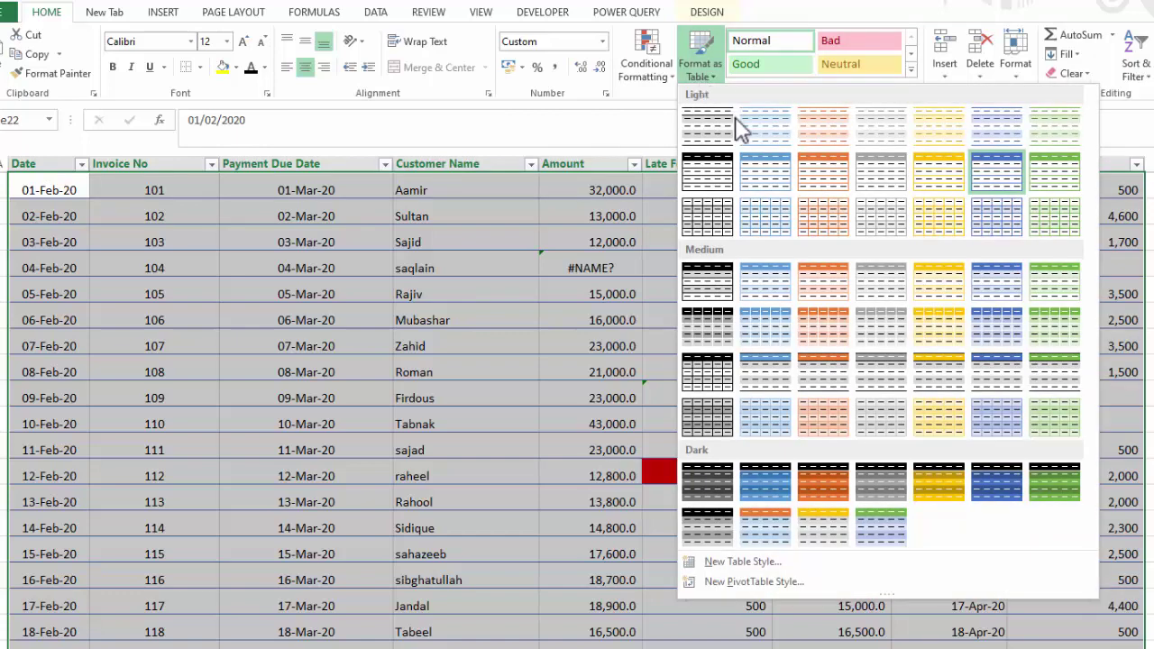
click(766, 335)
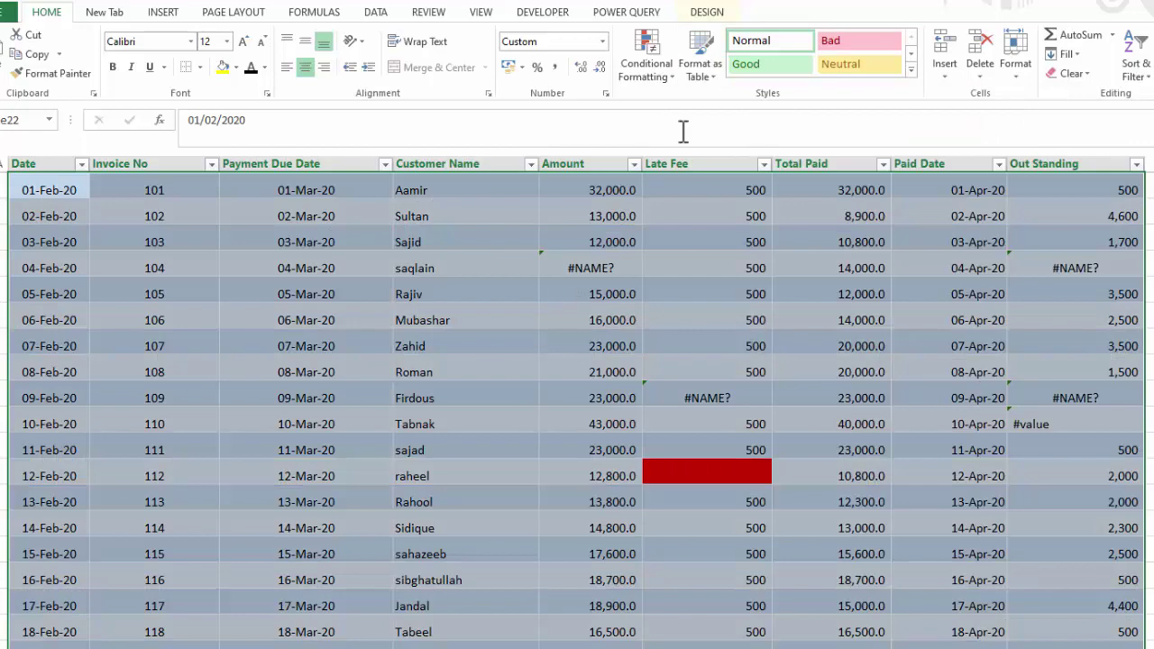
click(700, 79)
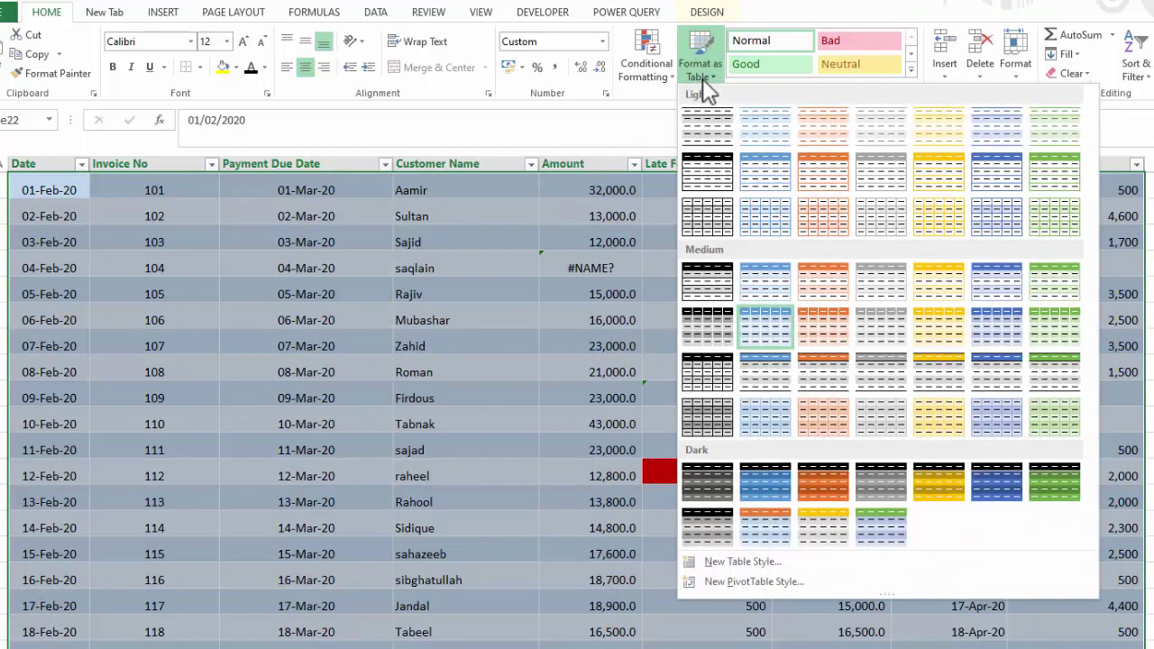
key(Escape)
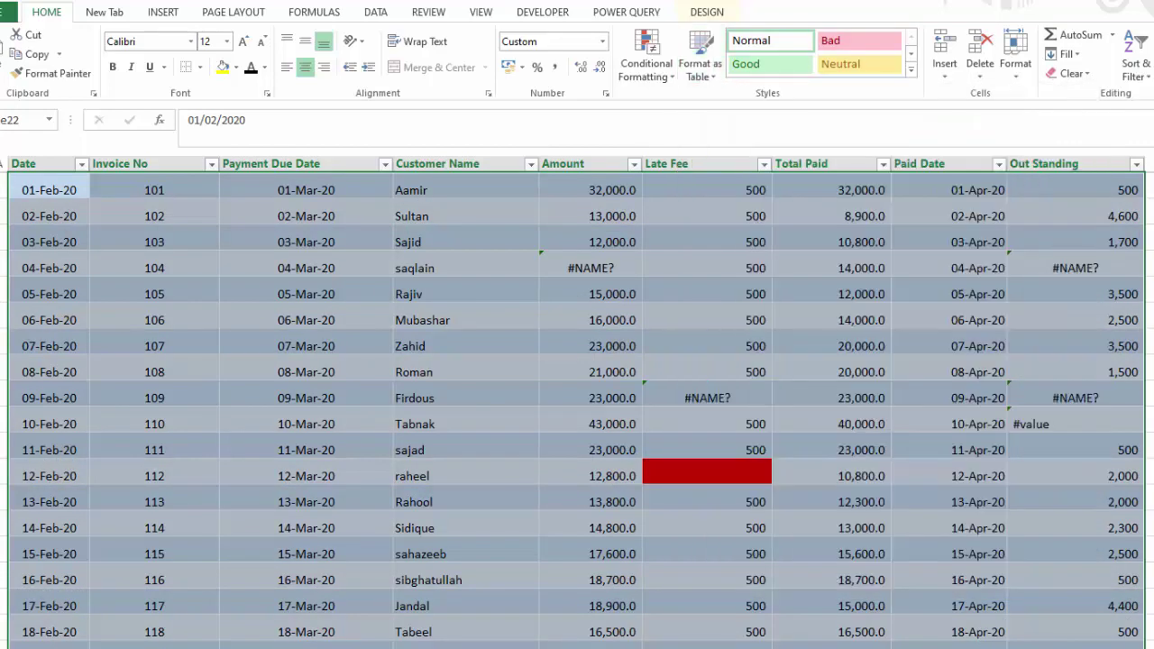
key(ctrl+z)
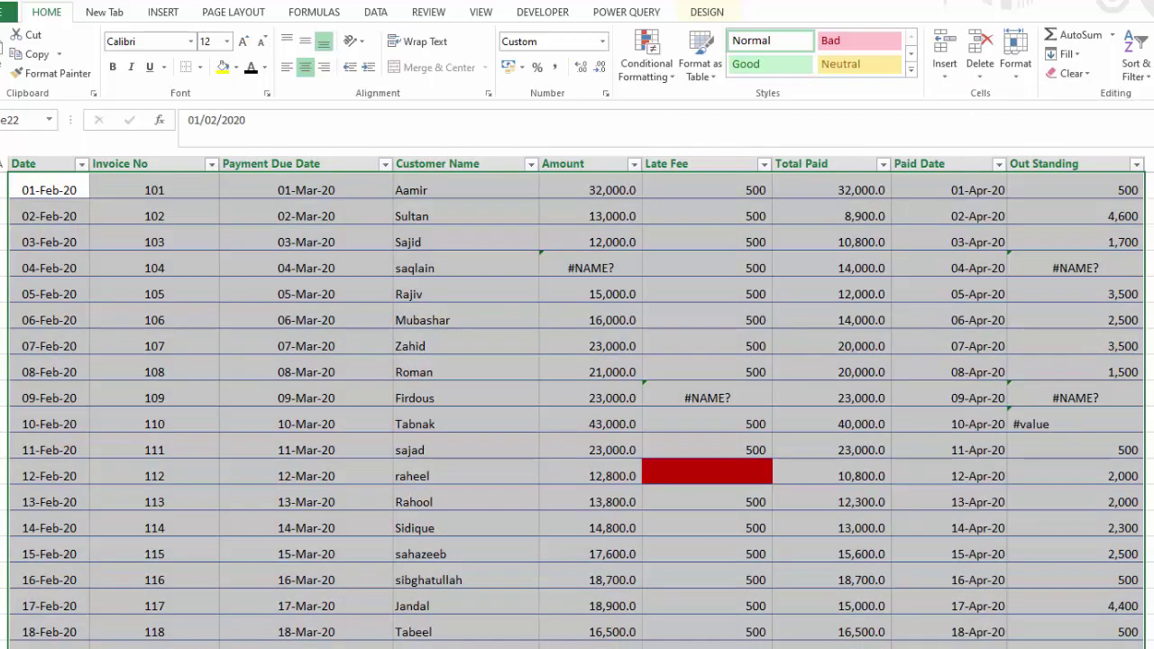
scroll(577, 405, up, 1)
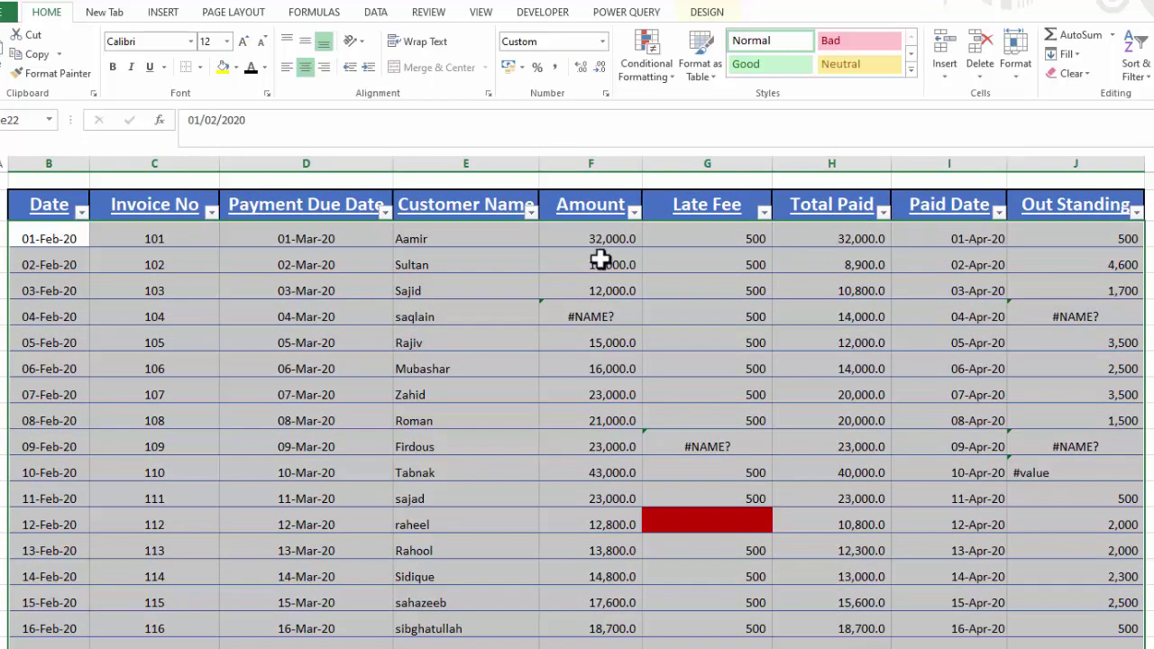
Start a new 'Format only cells that contain' rule and open its cell condition list.
click(650, 72)
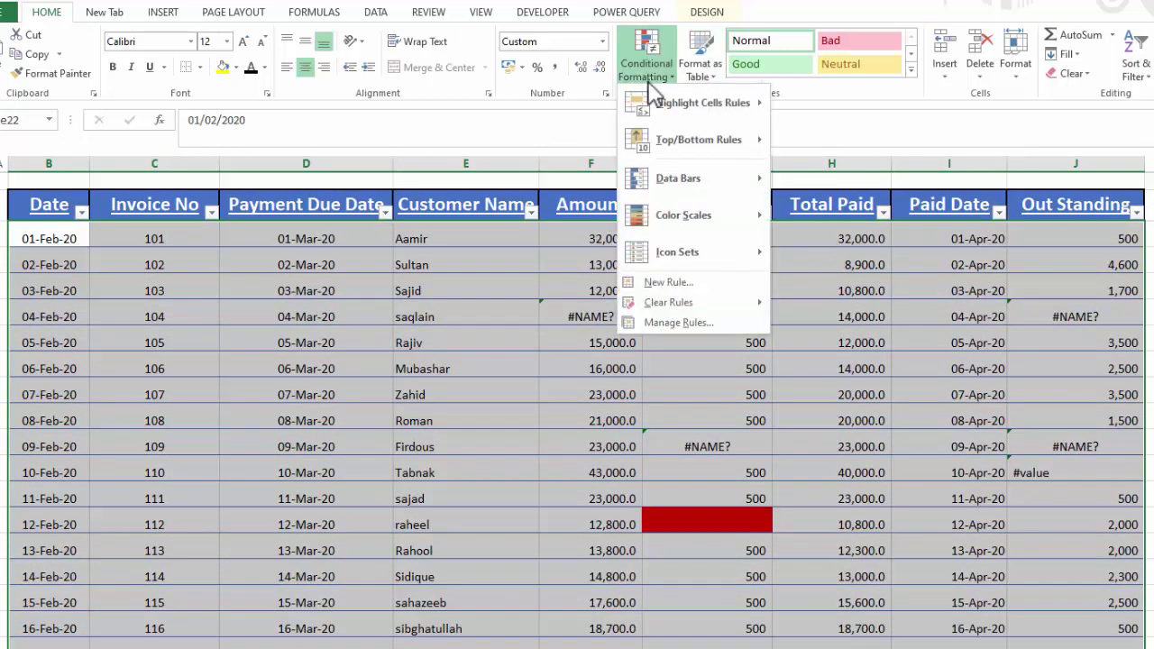
click(666, 280)
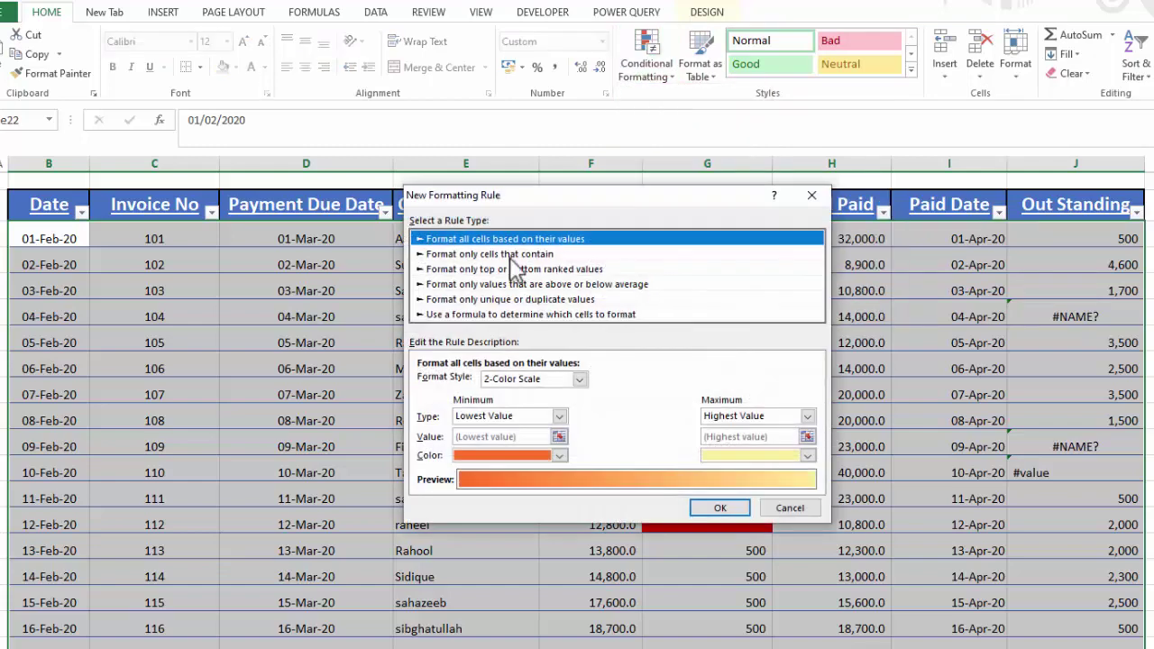
click(515, 254)
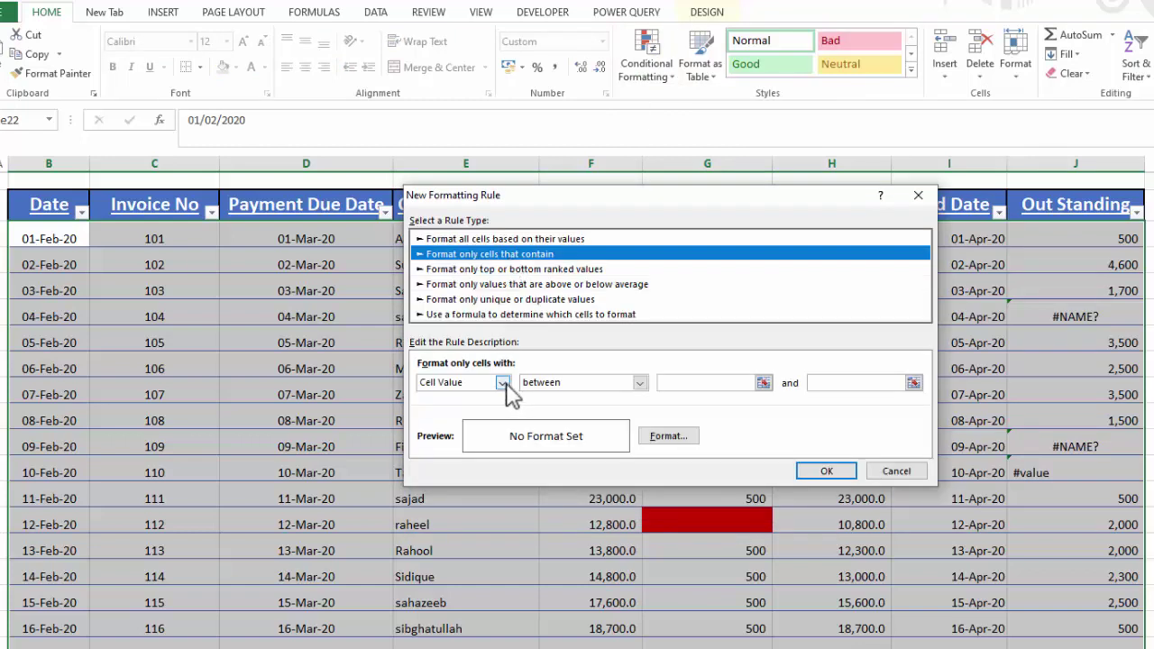
click(502, 383)
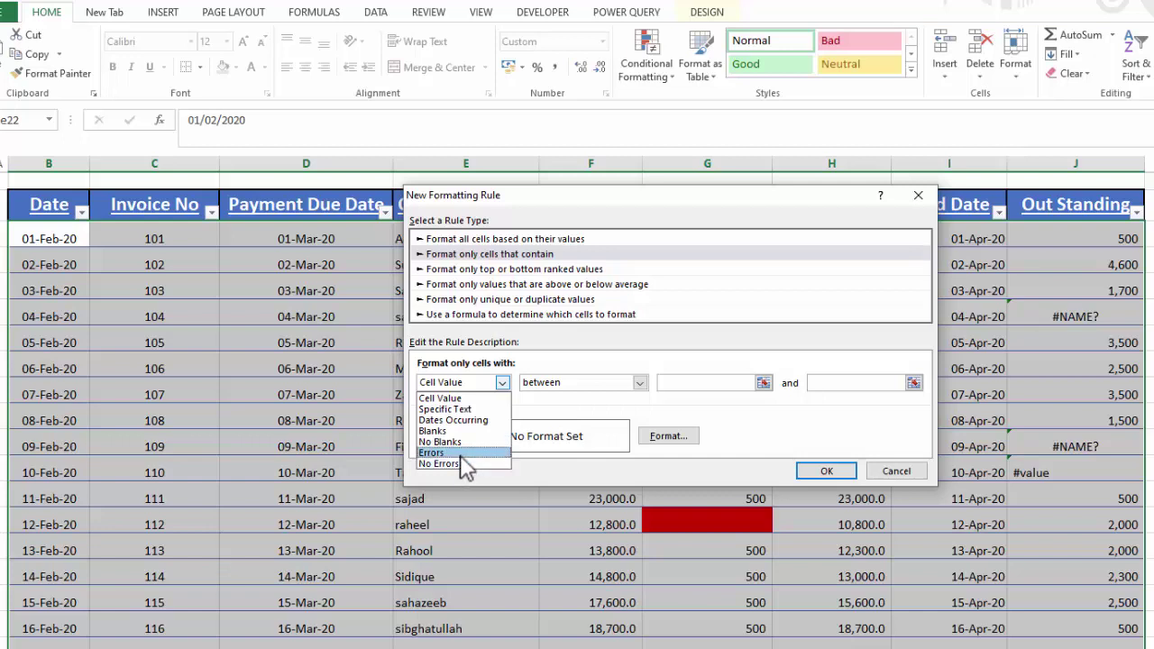
Make the rule target Errors with a purple fill and white font, then apply it.
click(461, 454)
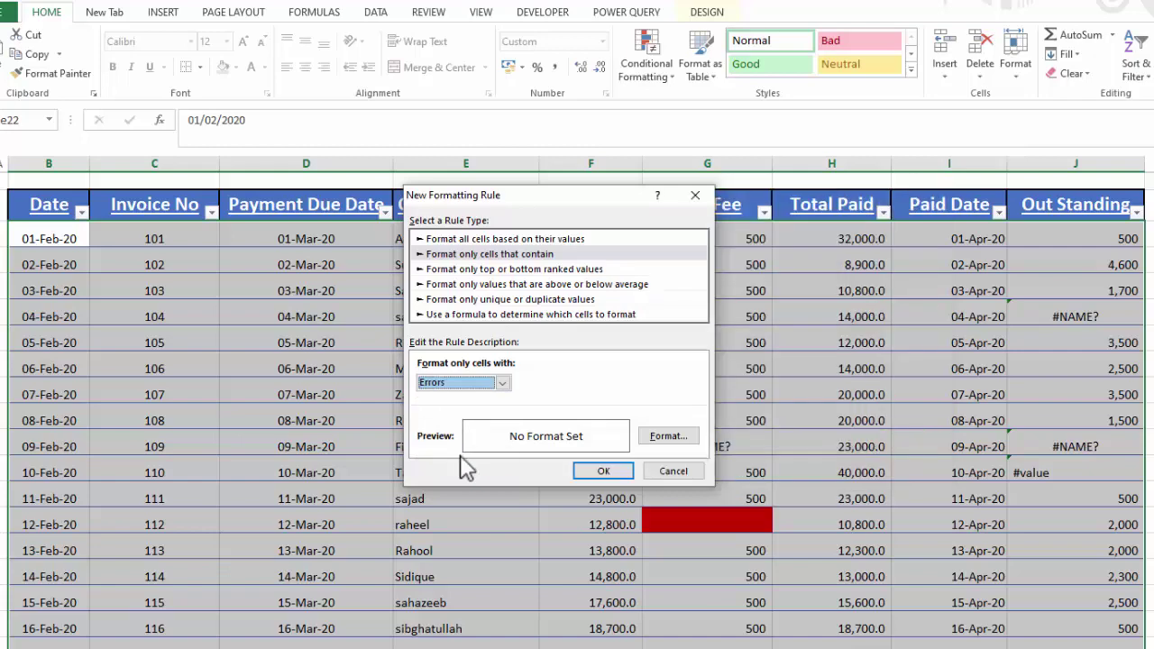
click(665, 437)
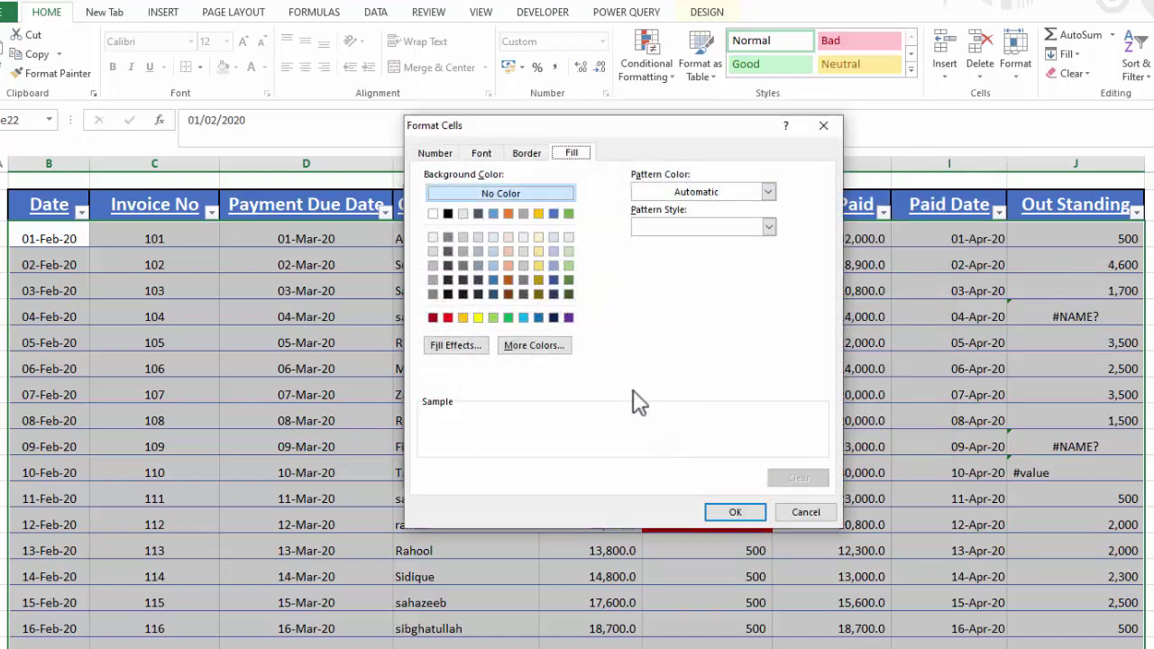
click(569, 318)
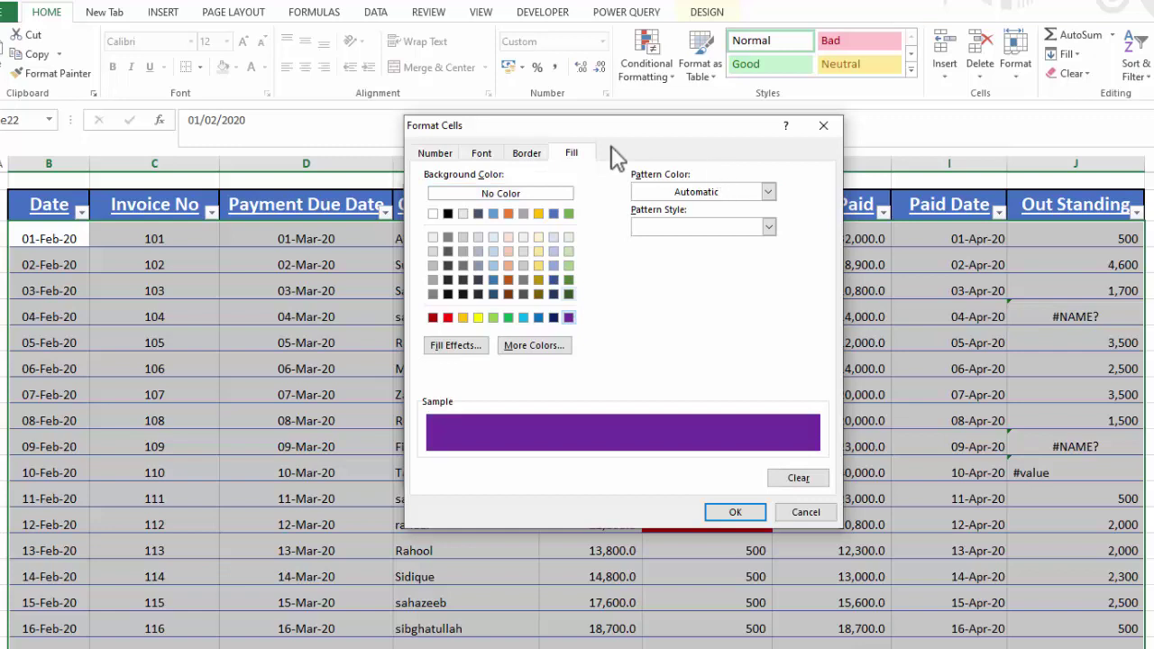
click(491, 153)
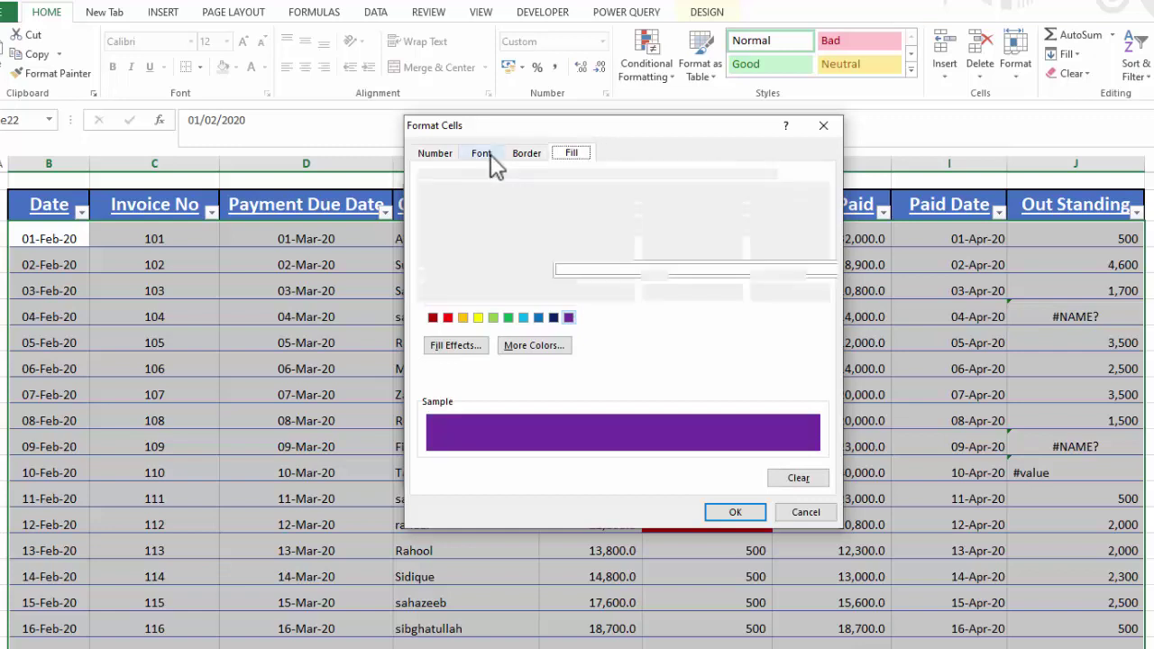
click(734, 292)
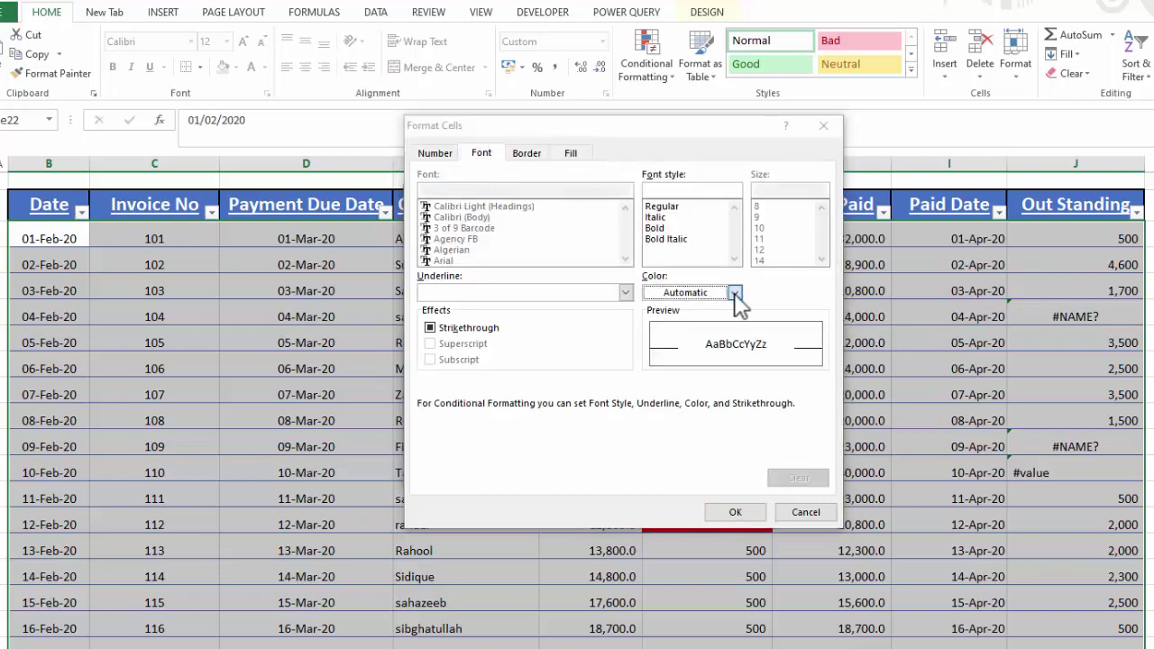
click(651, 350)
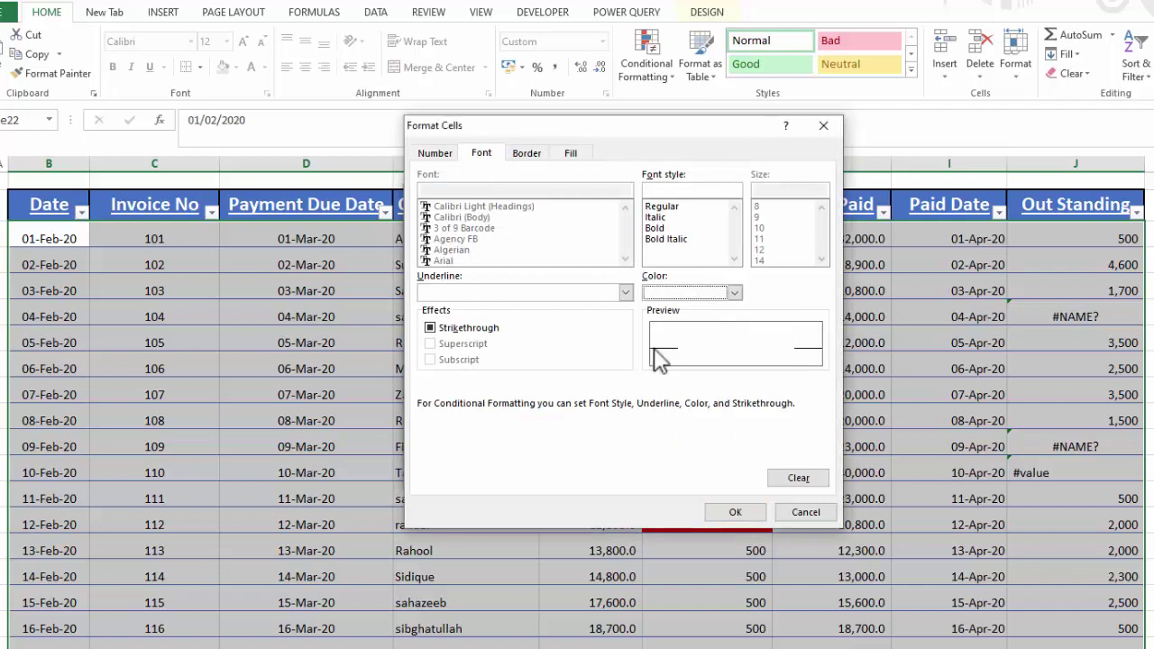
click(735, 512)
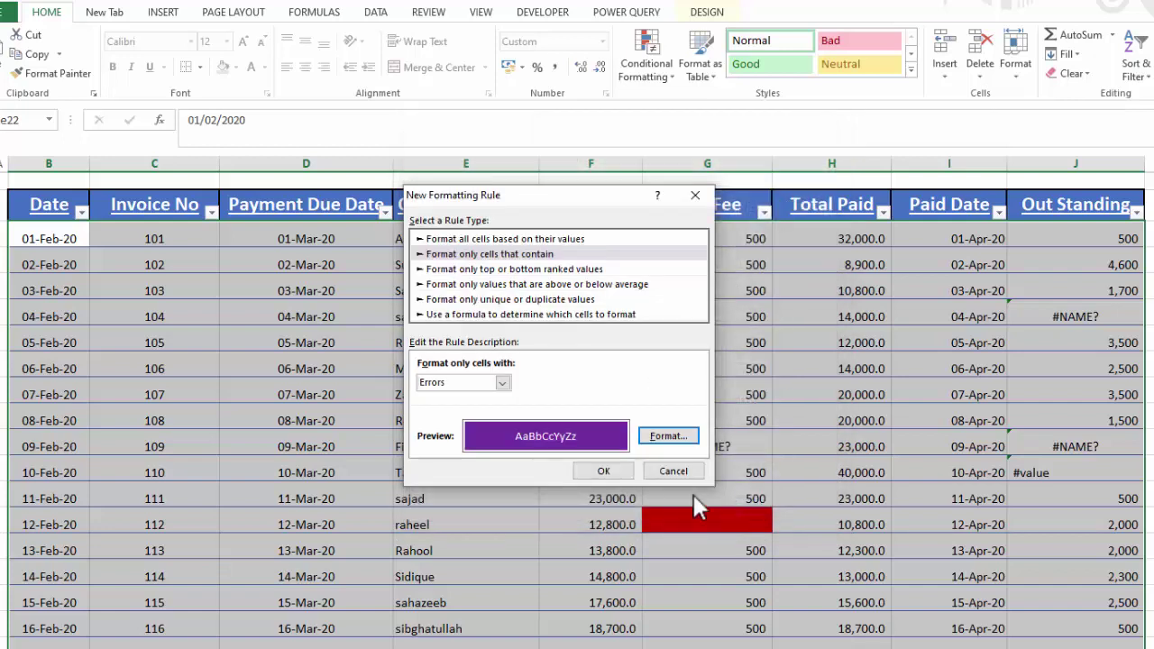
click(602, 471)
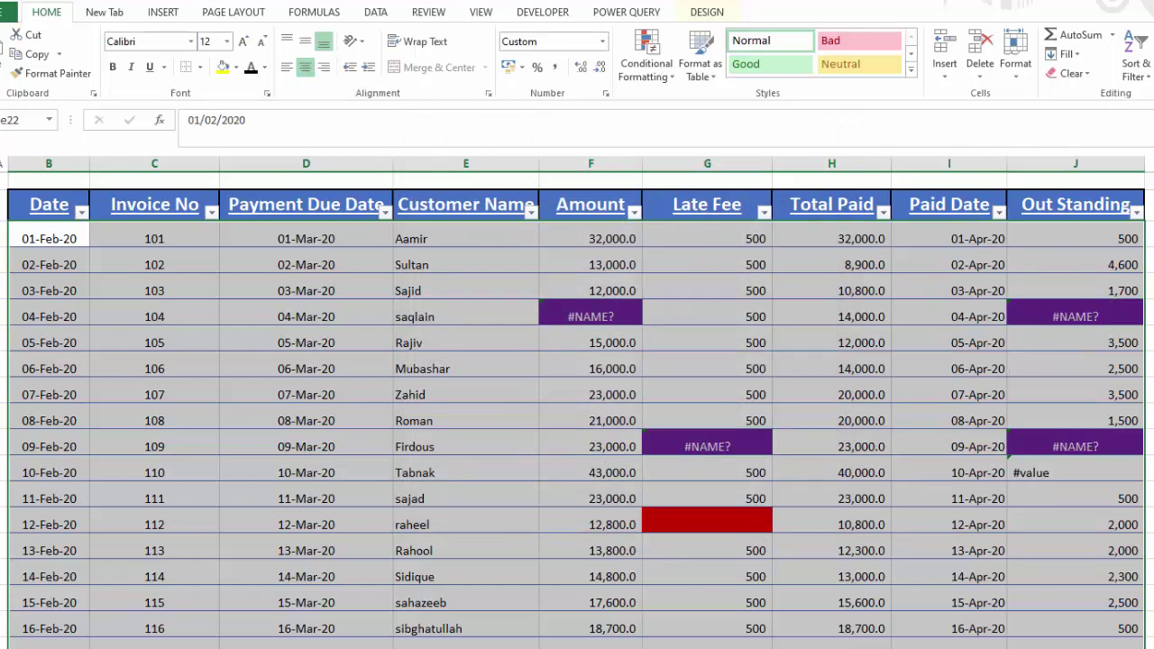
scroll(577, 406, down, 2)
scroll(577, 406, down, 2)
scroll(577, 406, down, 2)
scroll(577, 406, down, 2)
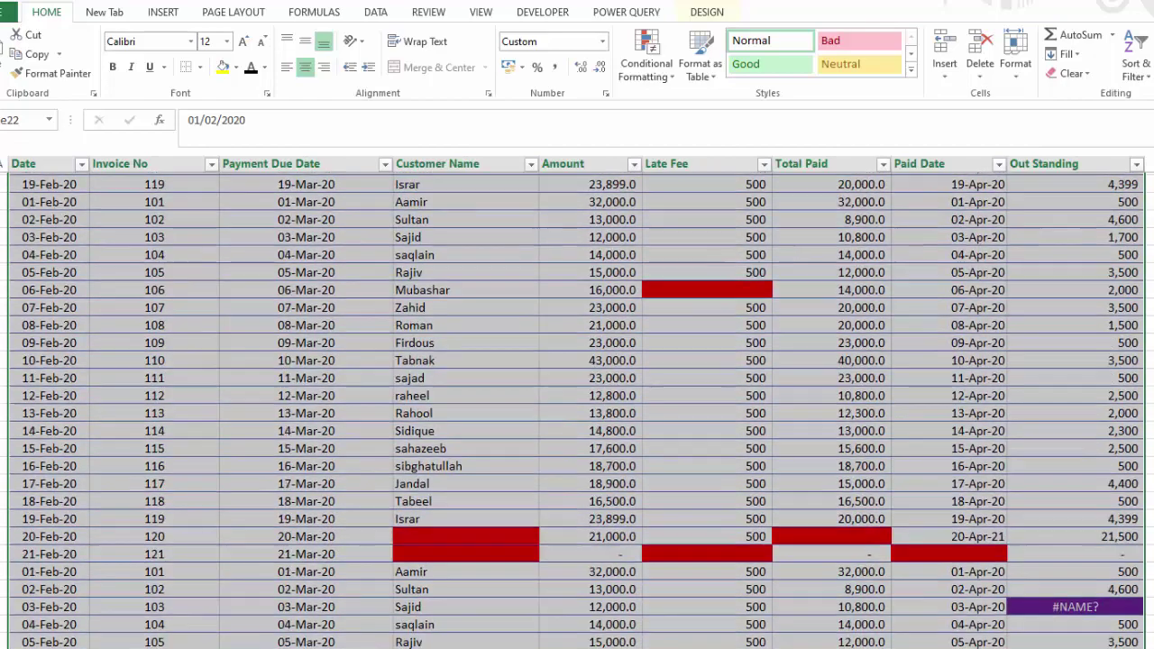
scroll(577, 405, down, 2)
scroll(577, 405, down, 3)
scroll(577, 405, down, 3)
scroll(577, 406, down, 3)
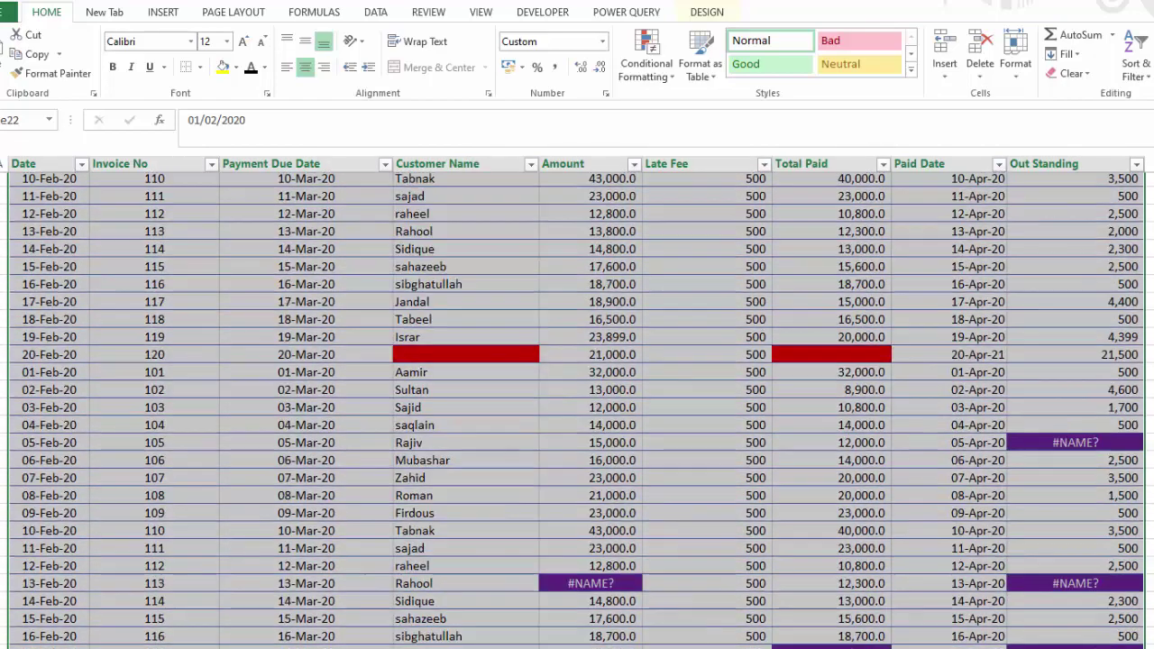
scroll(576, 406, down, 3)
scroll(577, 405, up, 3)
scroll(577, 405, up, 3)
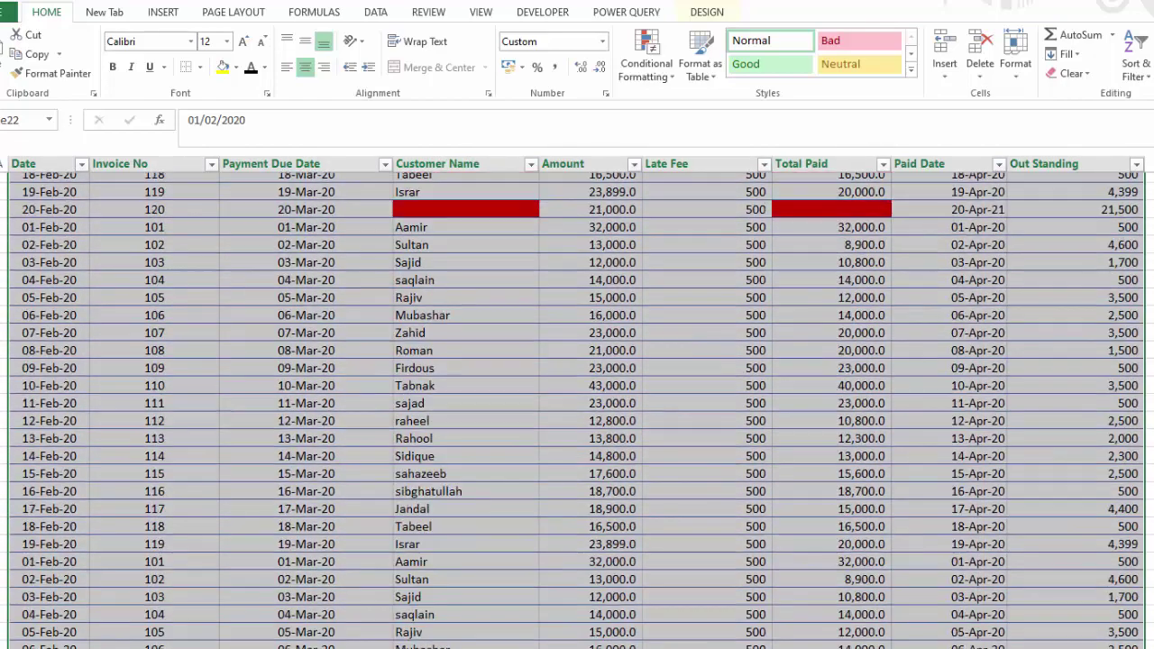
scroll(577, 405, up, 3)
scroll(577, 406, up, 3)
scroll(576, 406, up, 6)
scroll(577, 405, up, 2)
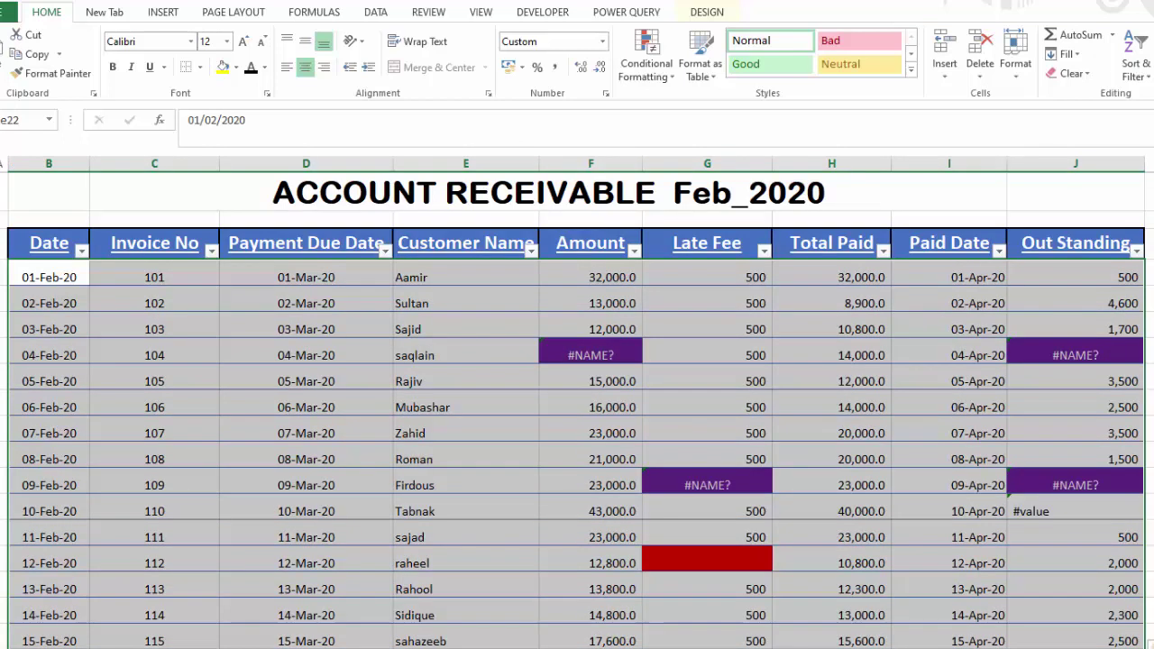
Convert the March_2020 table to a normal range and select all its data including headers.
click(422, 517)
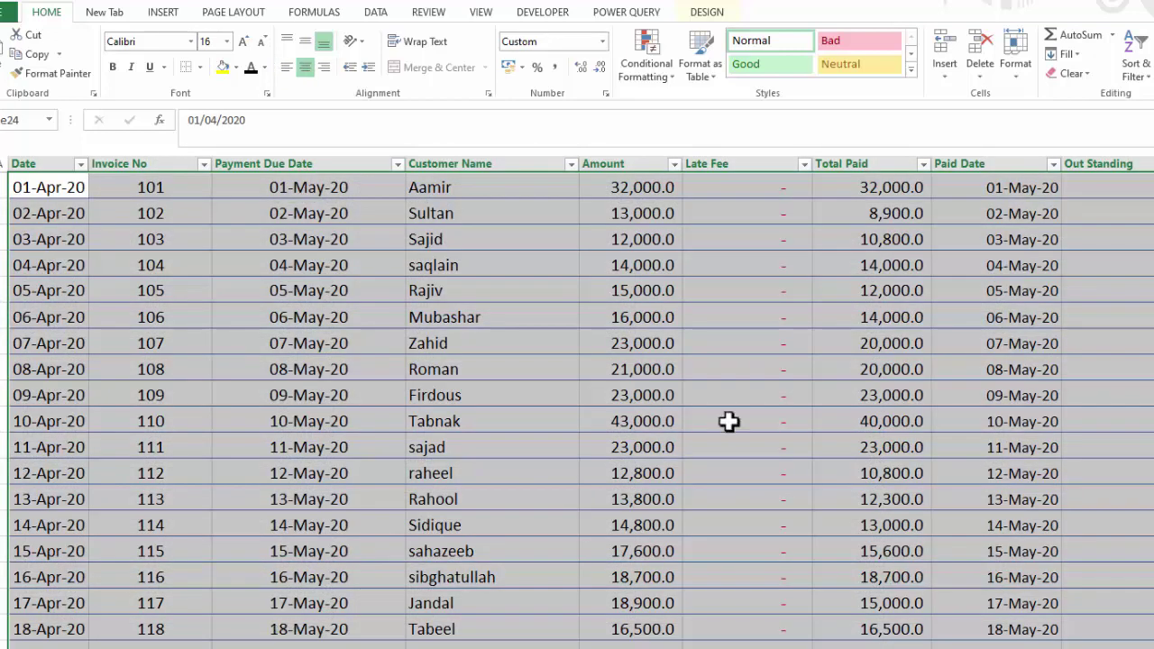
scroll(798, 198, up, 1)
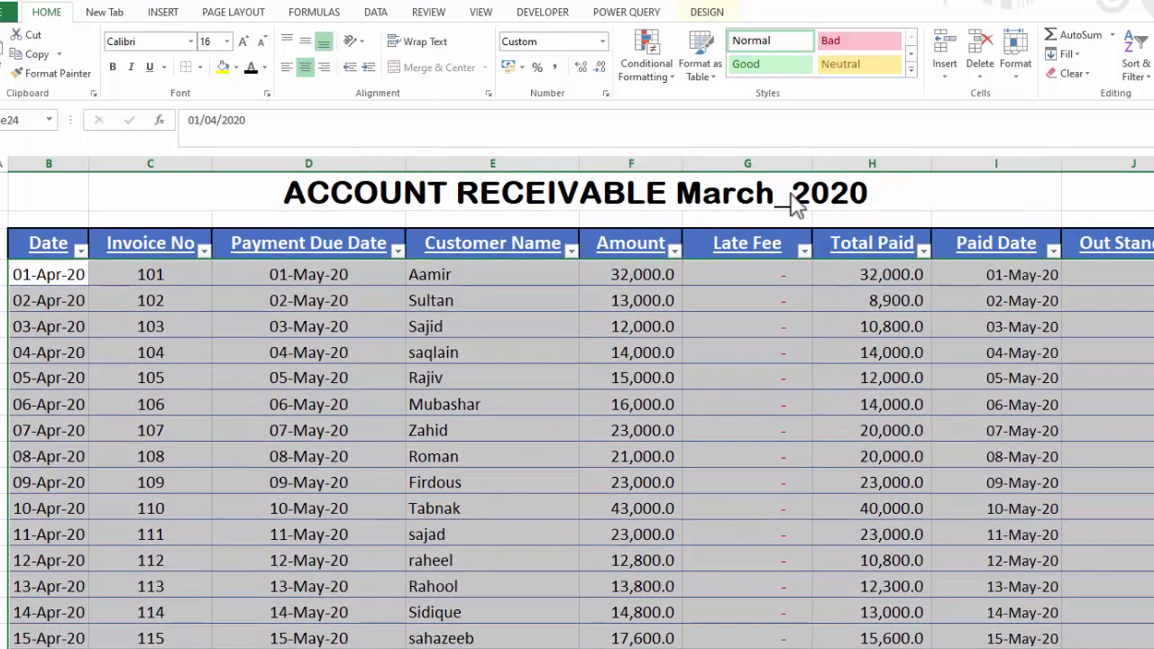
mouse_move(42, 243)
mouse_down()
mouse_move(1100, 645)
mouse_move(1138, 611)
mouse_up()
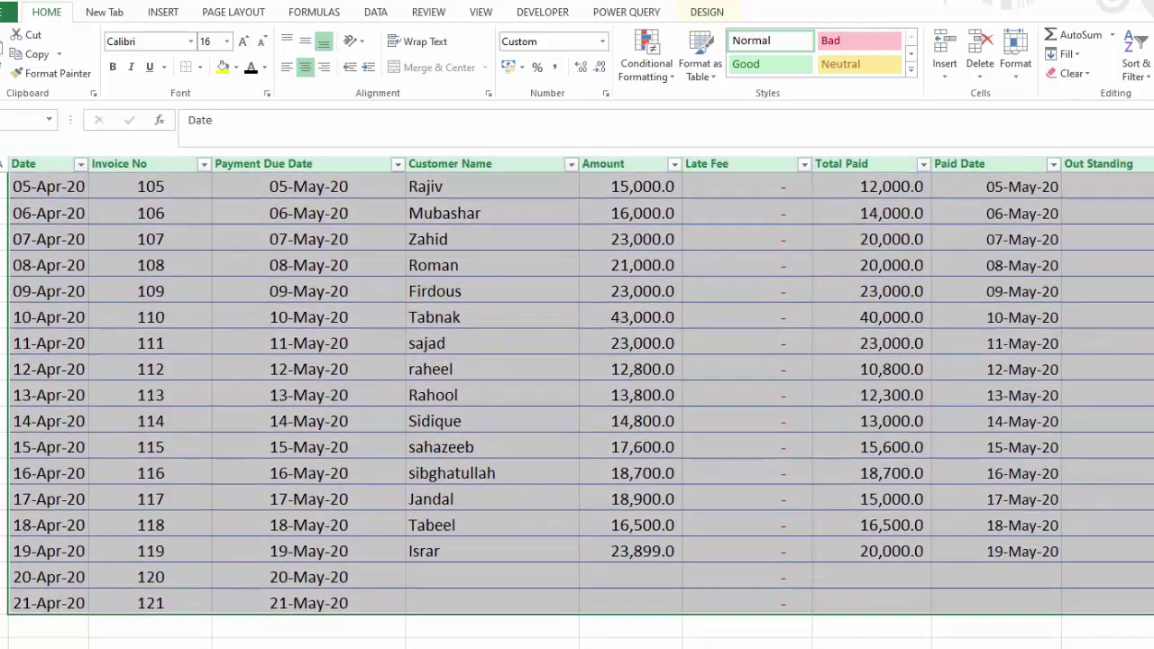
click(697, 9)
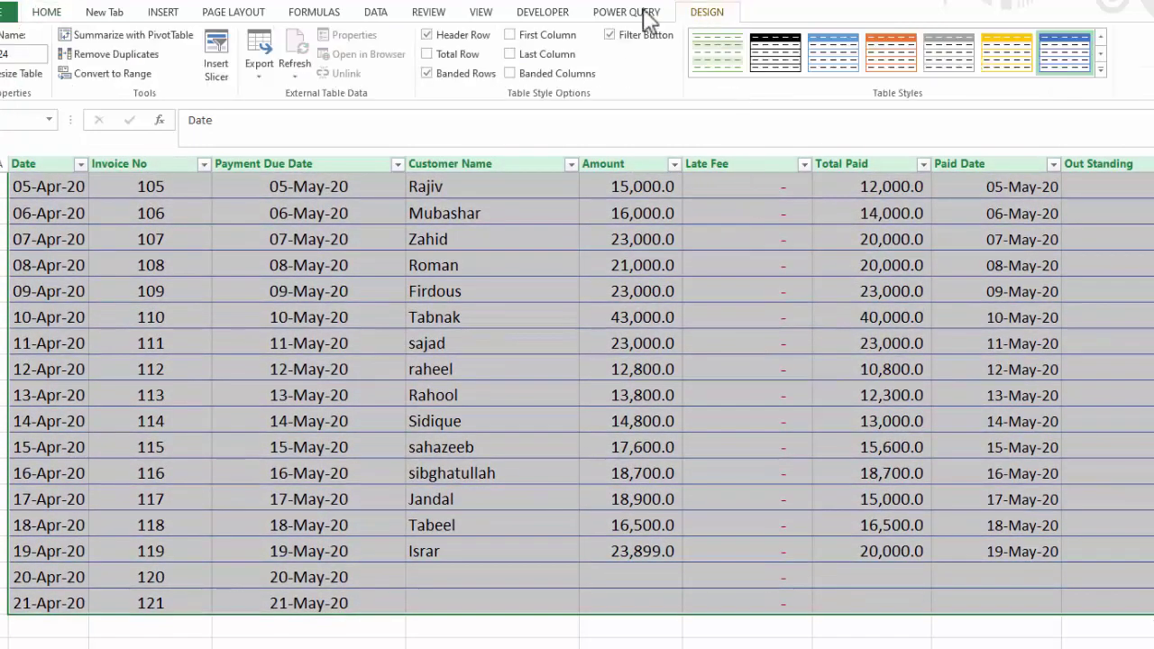
click(135, 64)
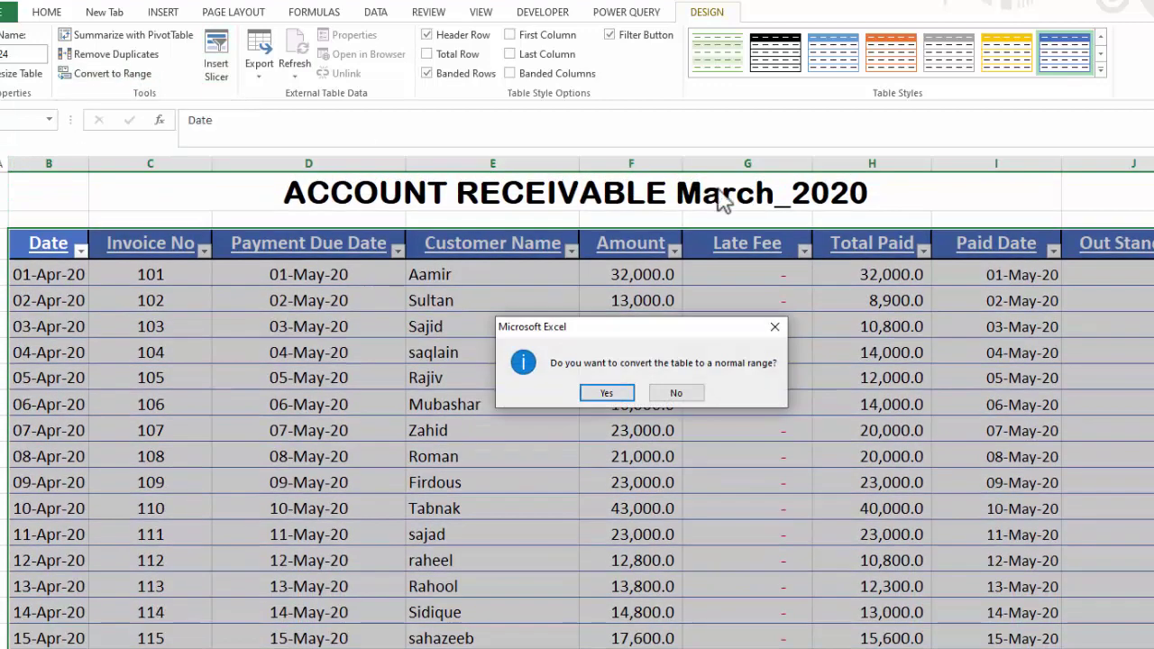
click(604, 393)
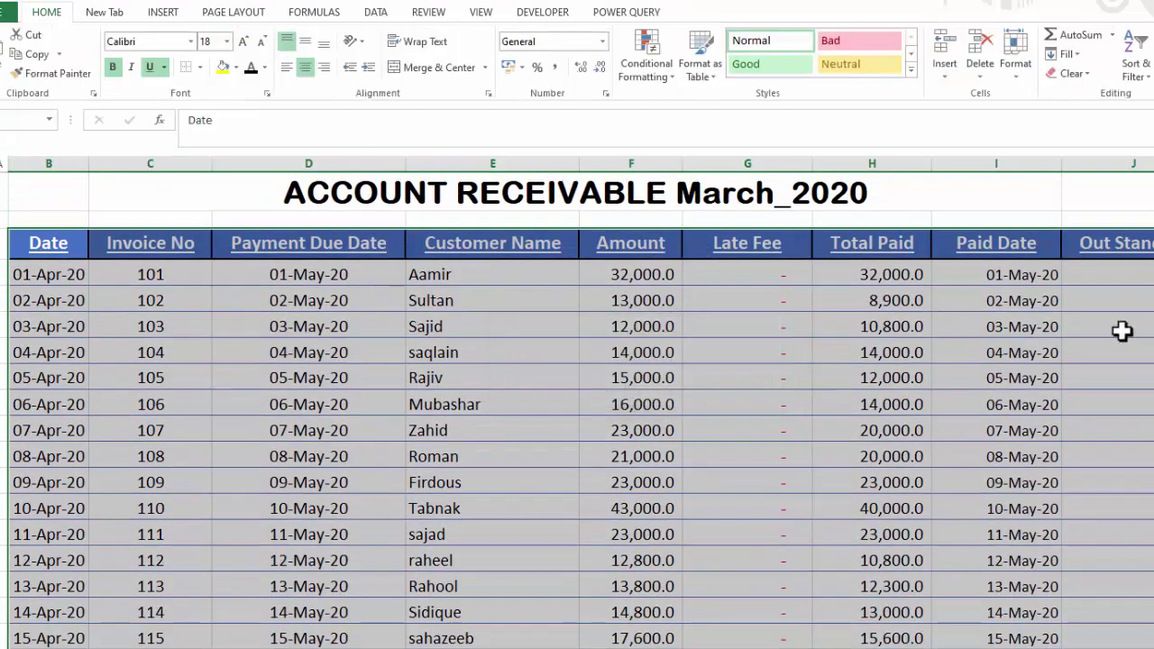
click(763, 280)
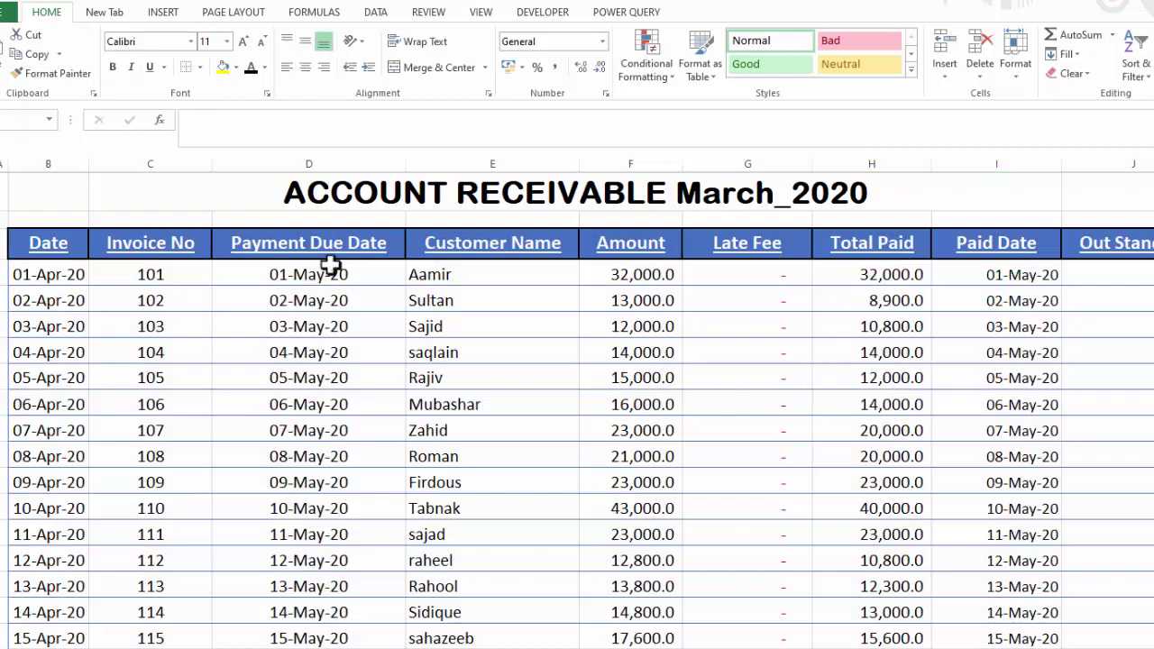
mouse_move(49, 245)
mouse_down()
mouse_move(1114, 635)
mouse_move(1064, 598)
mouse_up()
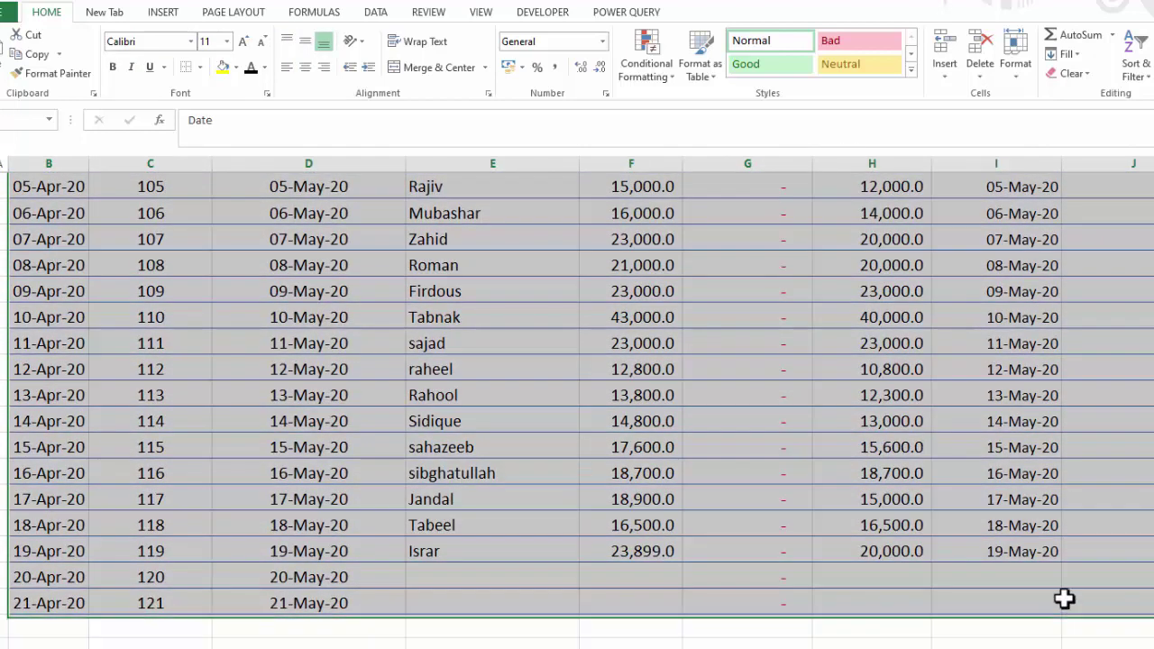
Format the March_2020 range $B$3:$J$24 as a blue Light-style table with headers.
click(697, 63)
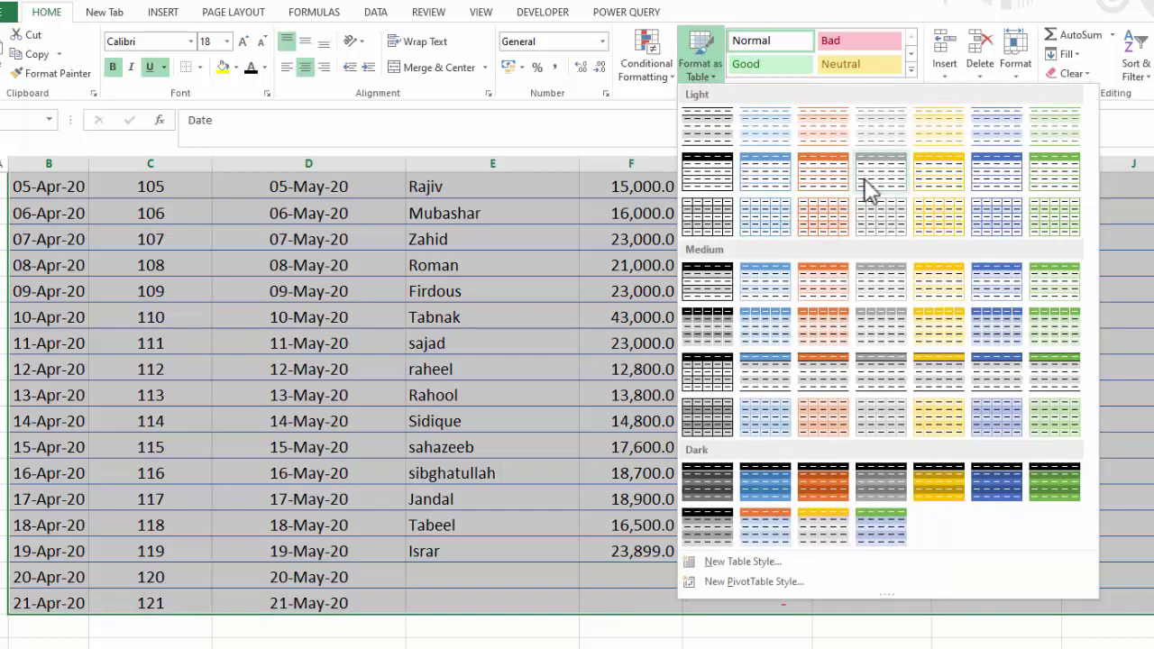
click(783, 175)
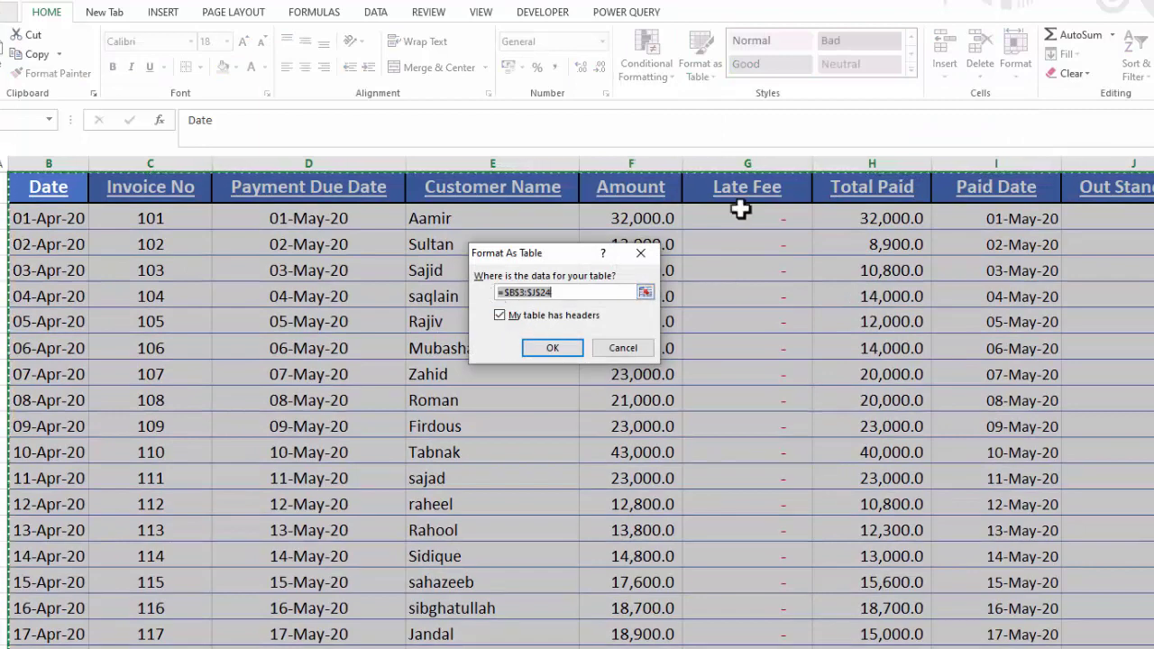
click(548, 353)
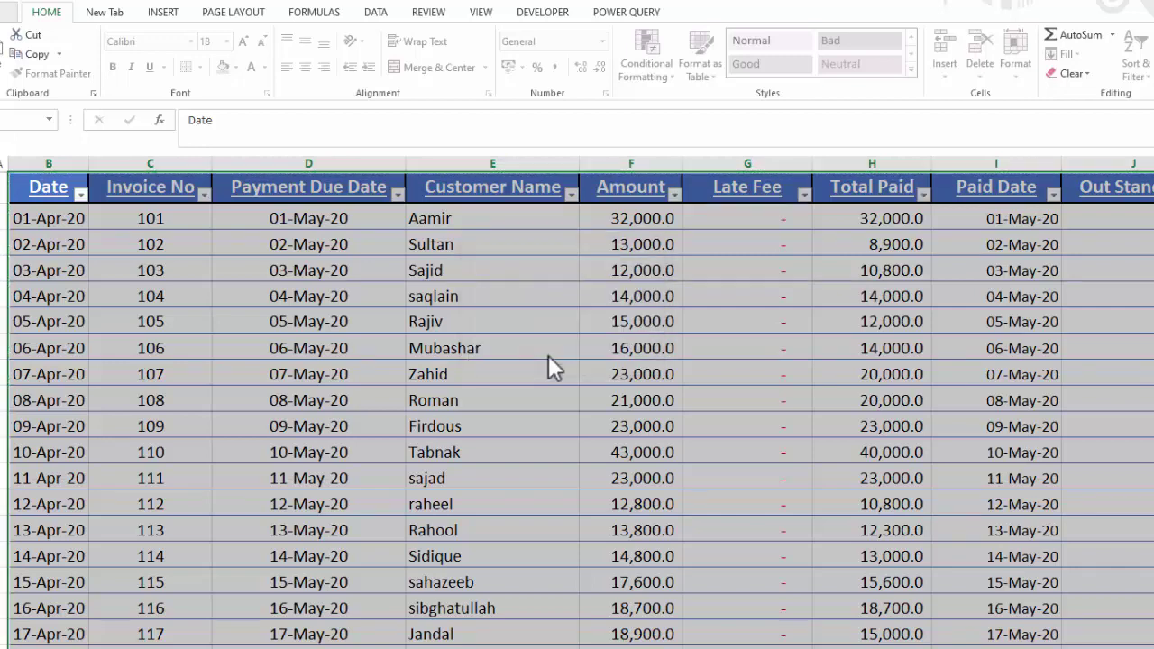
click(548, 355)
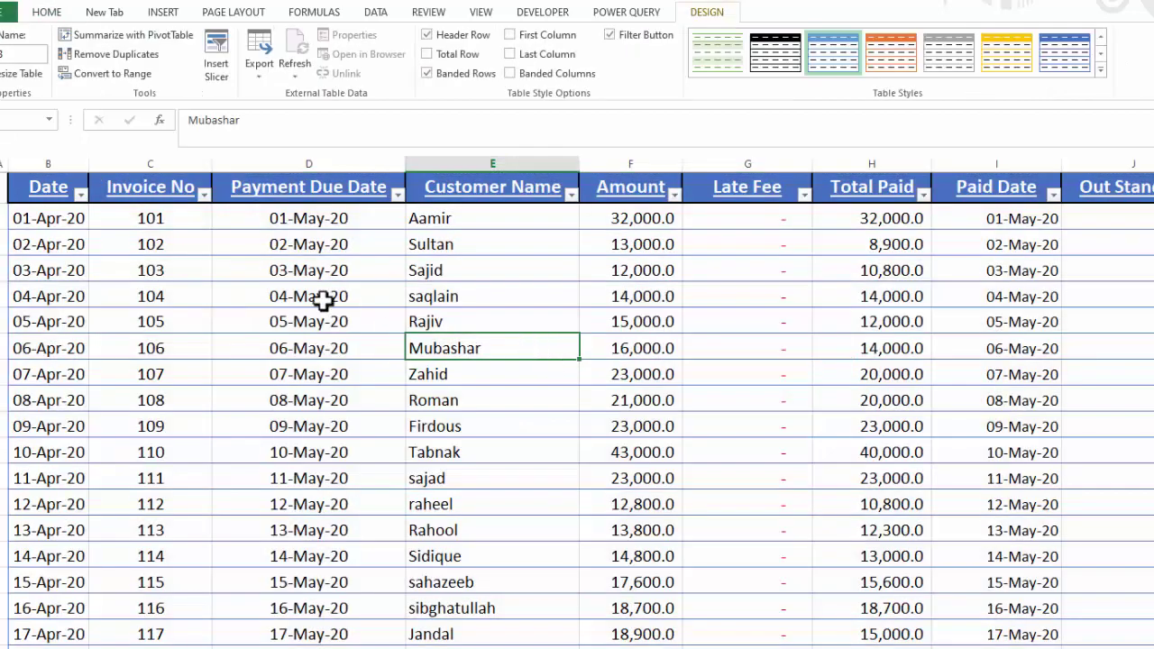
click(144, 271)
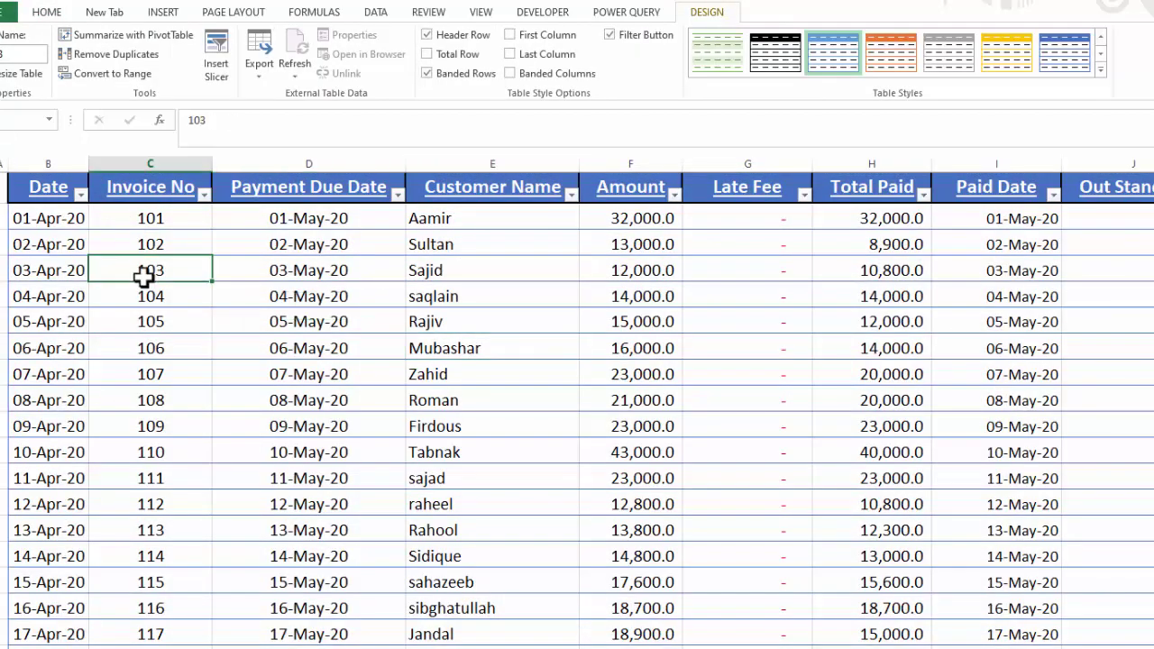
click(50, 121)
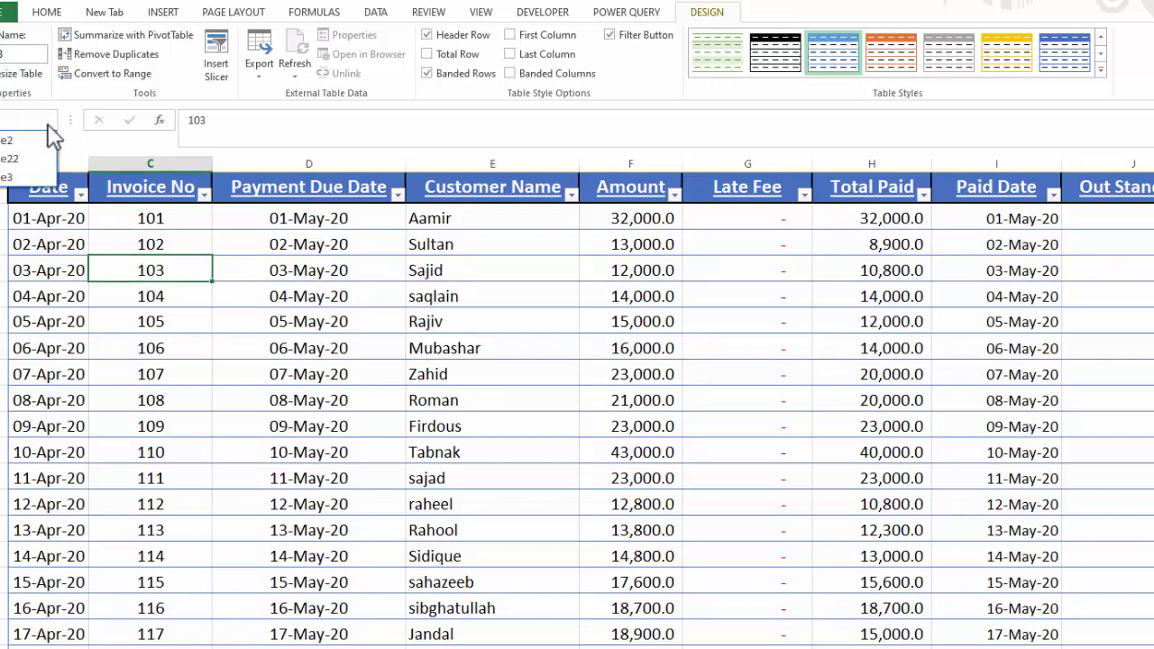
Select the entire March_2020 table, return to the top of the sheet, and show the HOME ribbon.
click(18, 176)
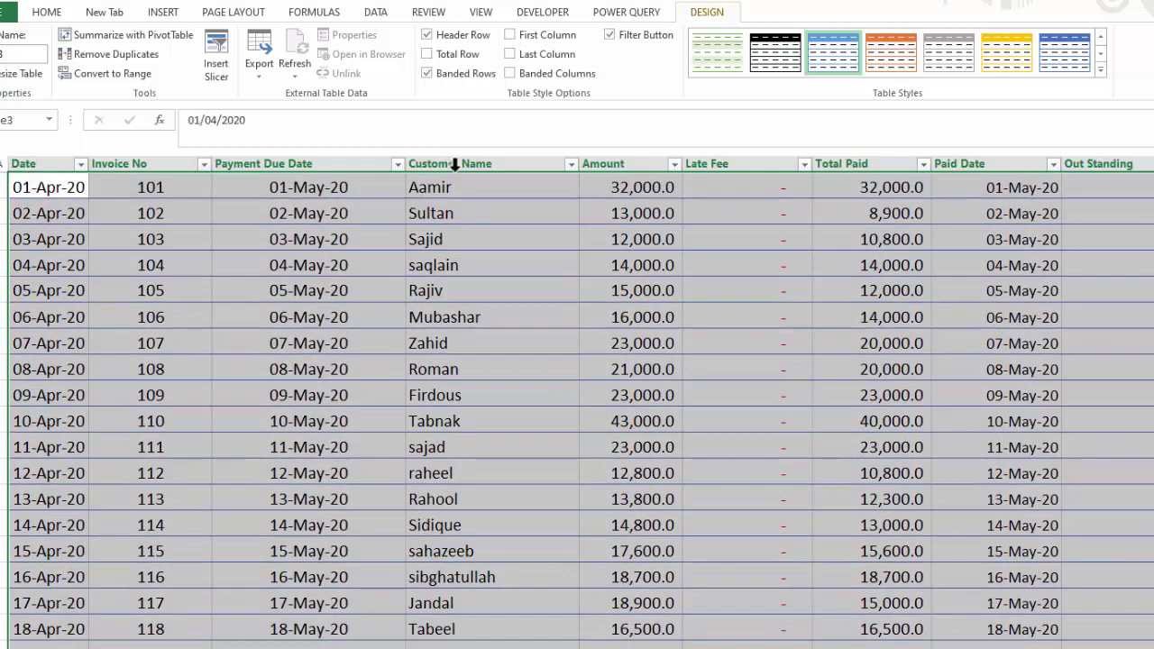
scroll(492, 171, up, 1)
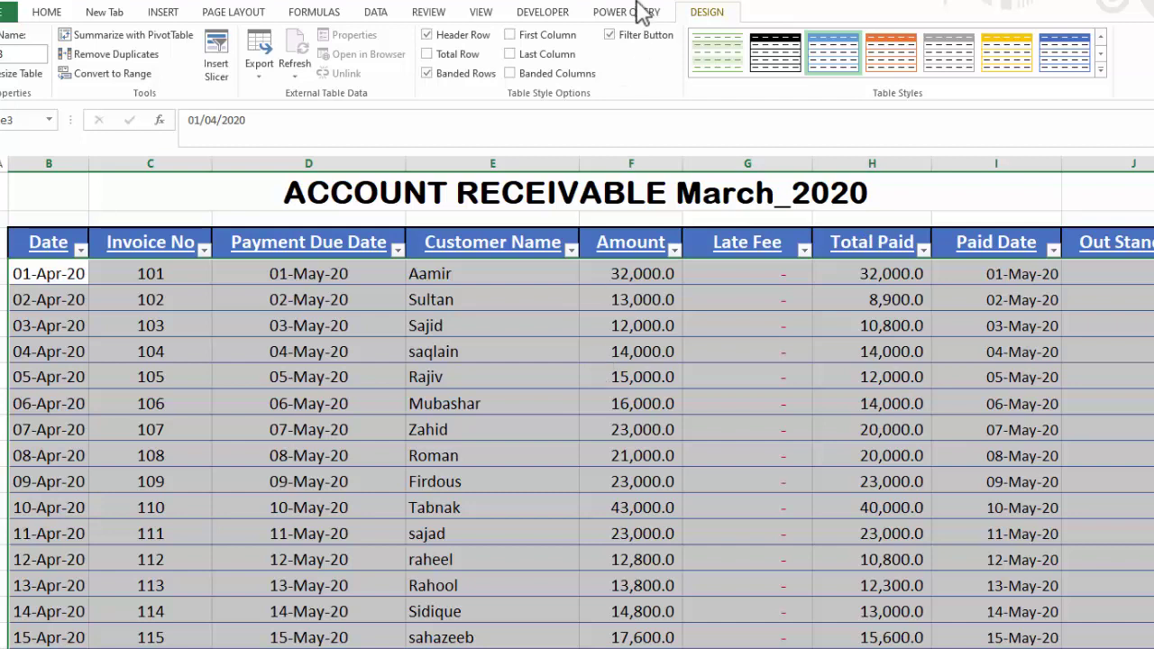
click(66, 16)
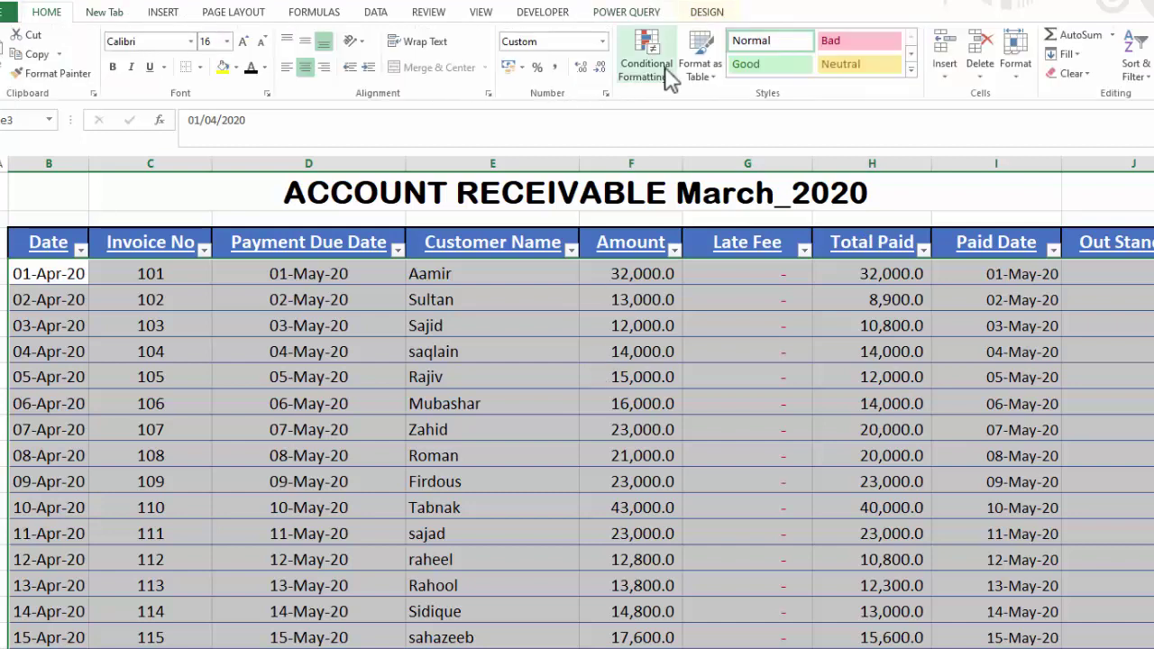